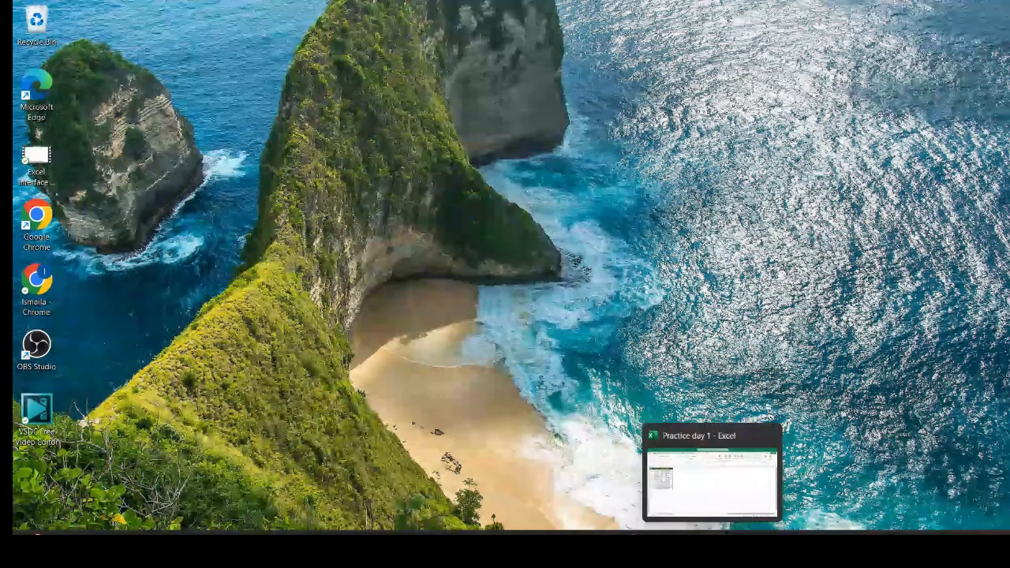
# Bring the 'Practice day 1' Excel window back to the front from the taskbar.
pyautogui.click(720, 534)
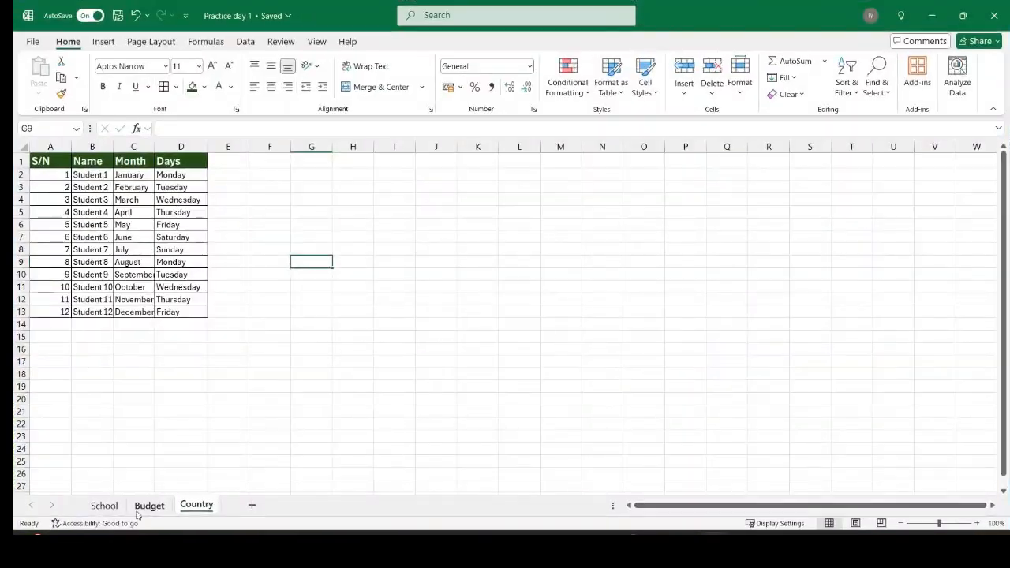
pyautogui.click(103, 507)
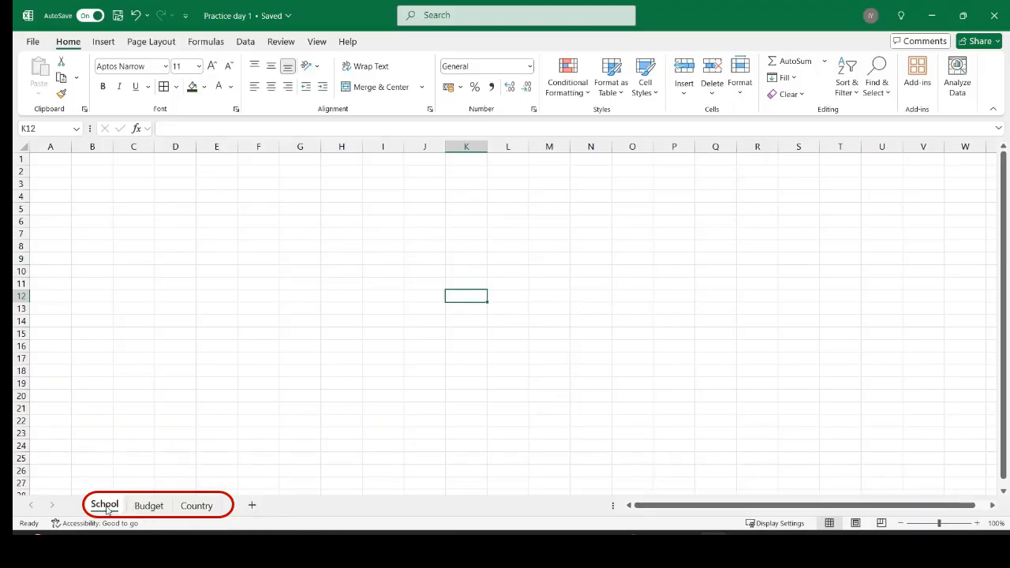
pyautogui.click(148, 508)
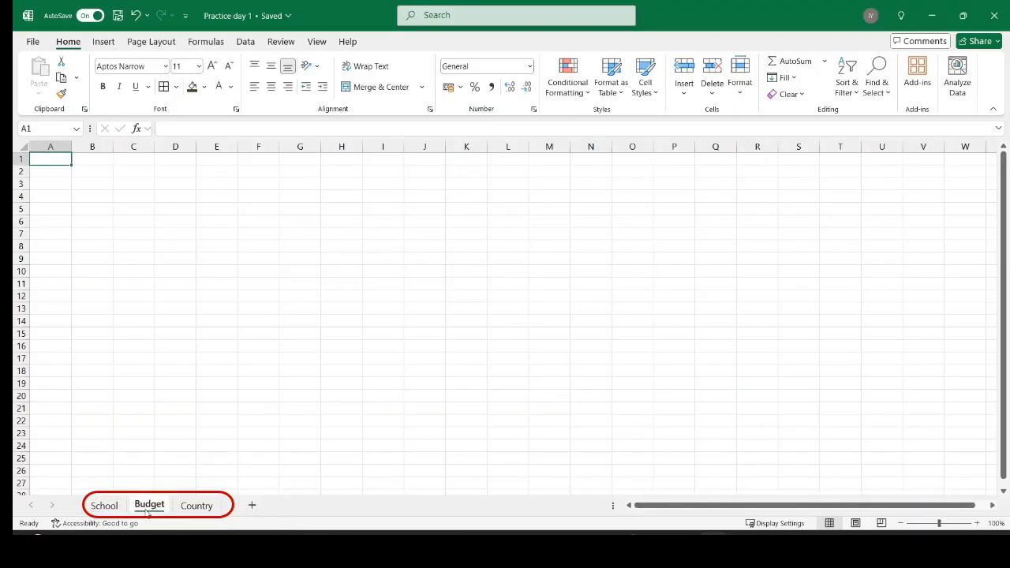
pyautogui.click(191, 508)
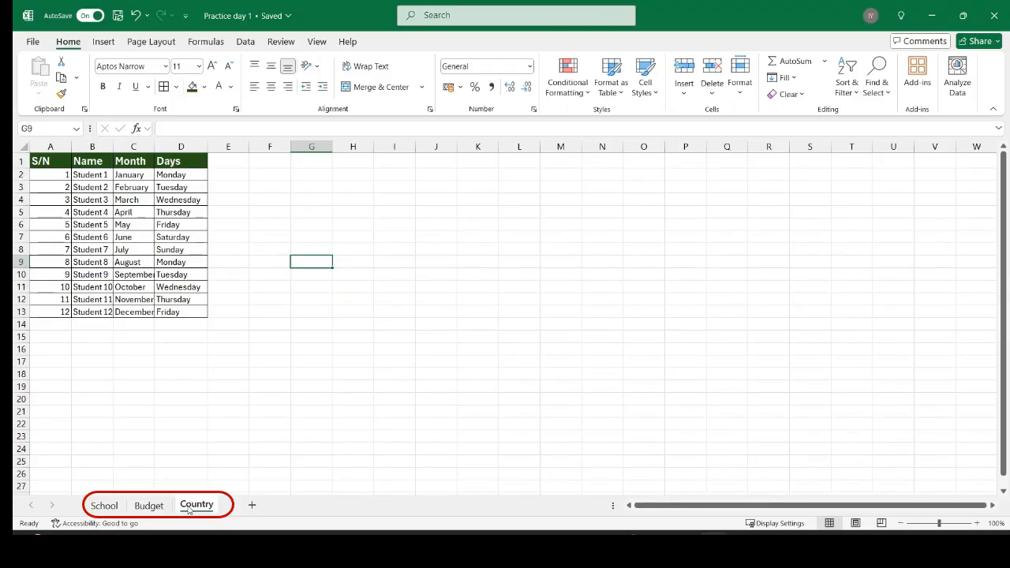
# Insert a new worksheet after Country and rename it from Sheet4 to 'Practice'.
pyautogui.click(251, 506)
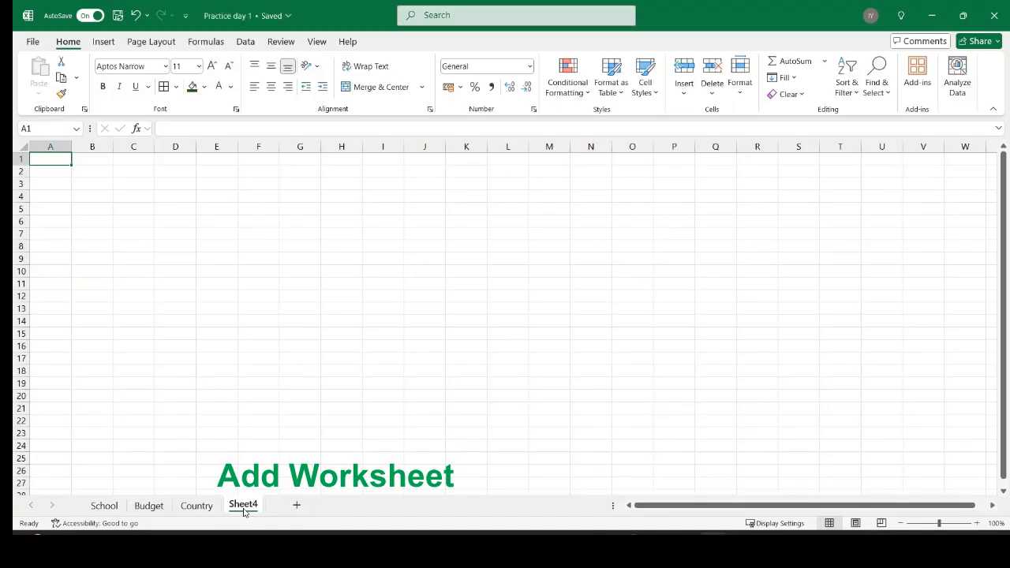
pyautogui.doubleClick(244, 506)
pyautogui.write('vhsn')
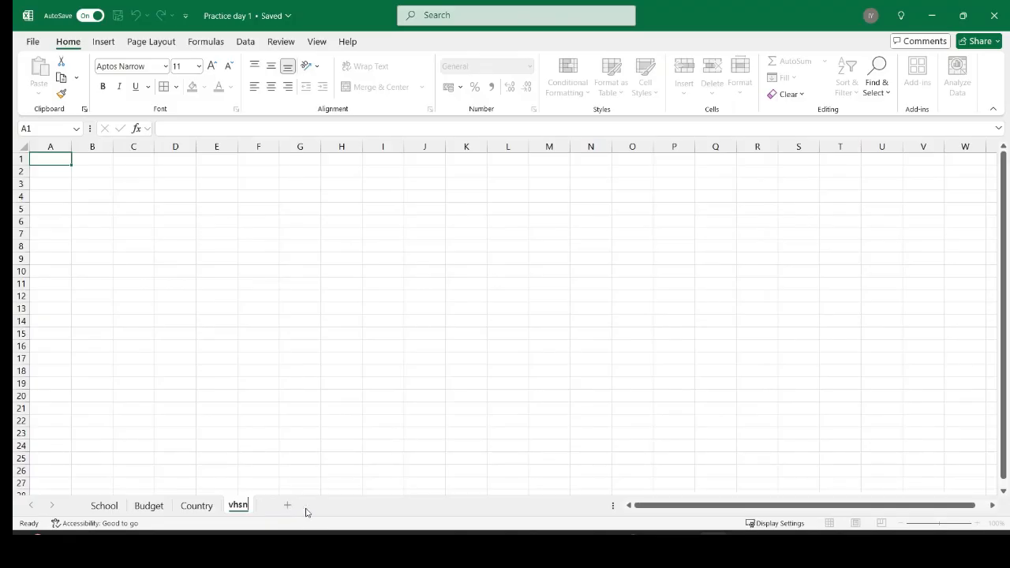
pyautogui.press('Return')
pyautogui.rightClick(238, 506)
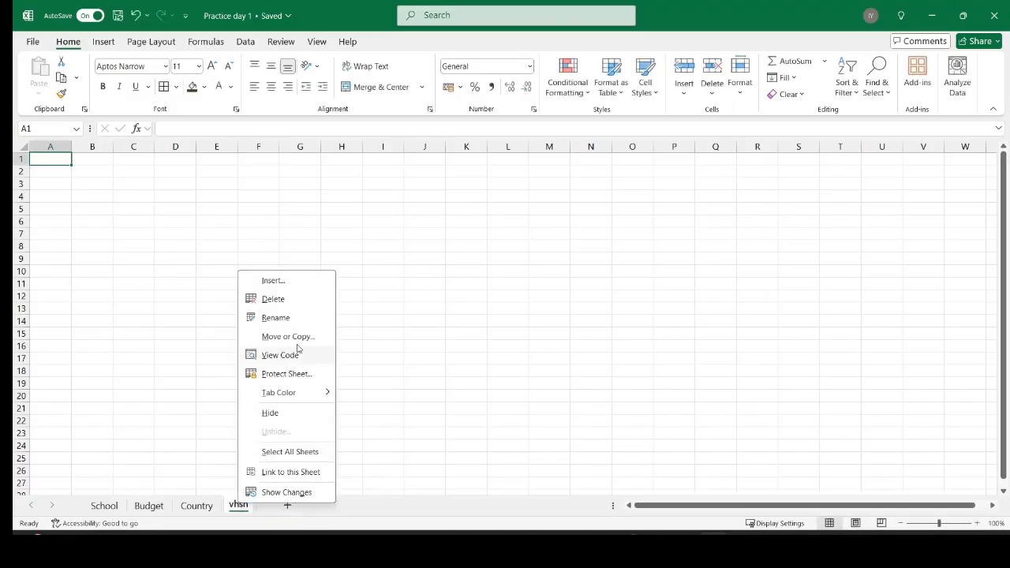
pyautogui.click(291, 321)
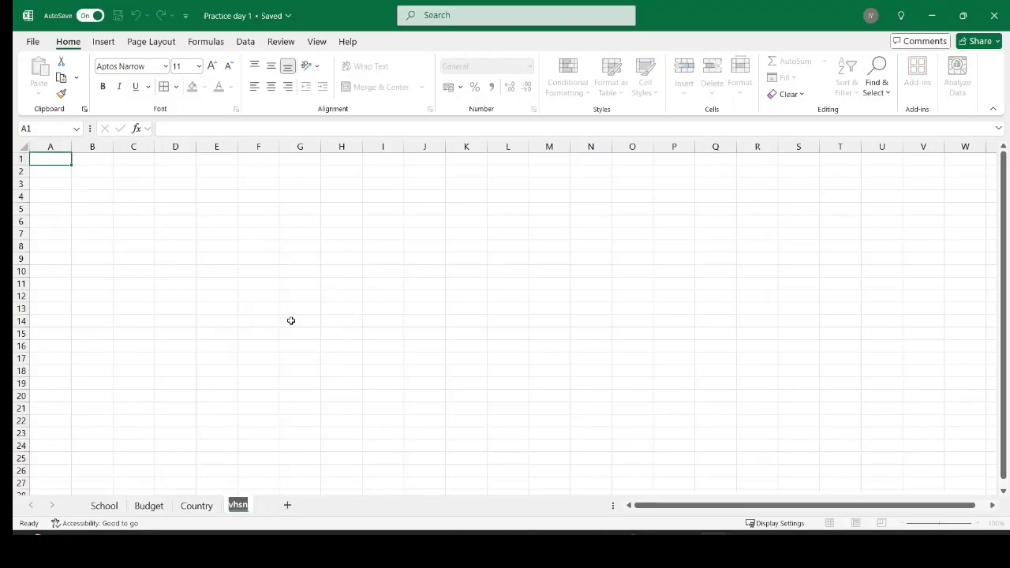
pyautogui.write('Practice')
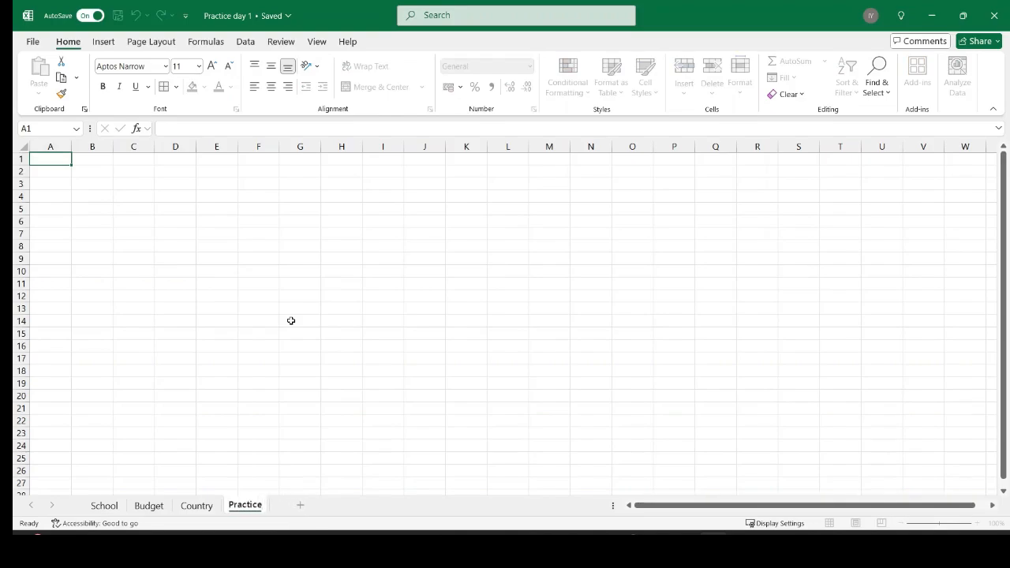
pyautogui.click(387, 318)
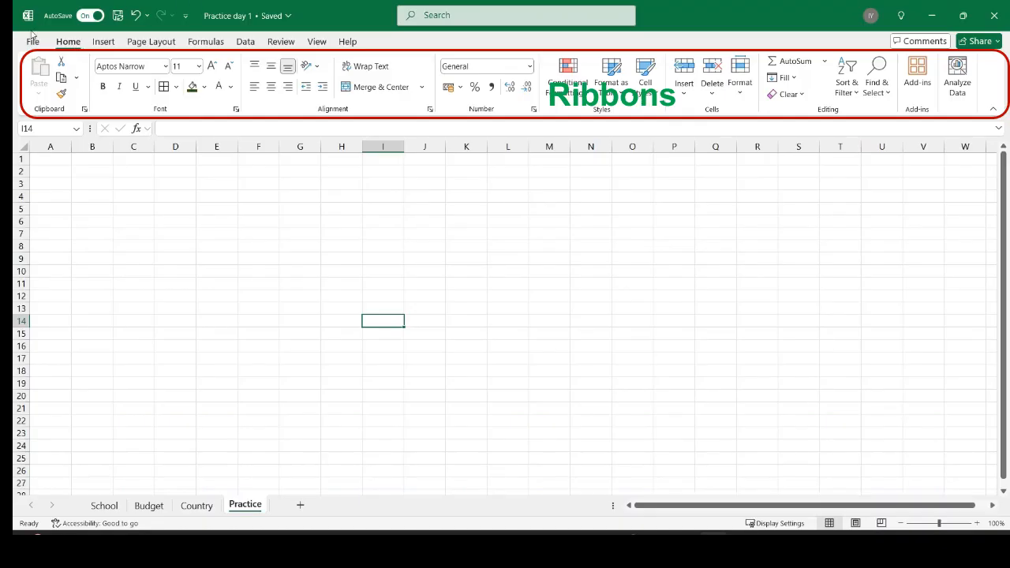
pyautogui.click(118, 65)
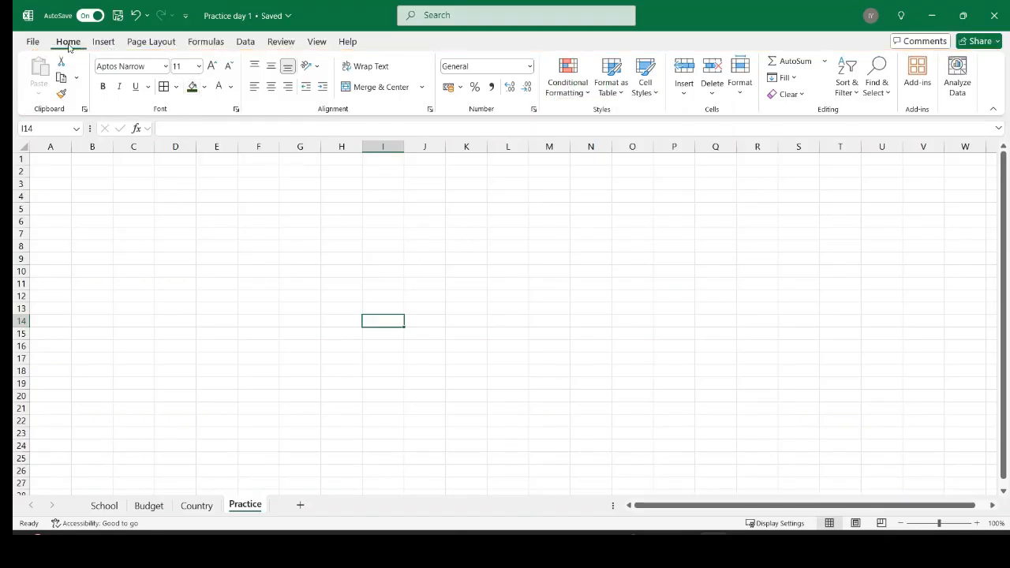
pyautogui.click(104, 46)
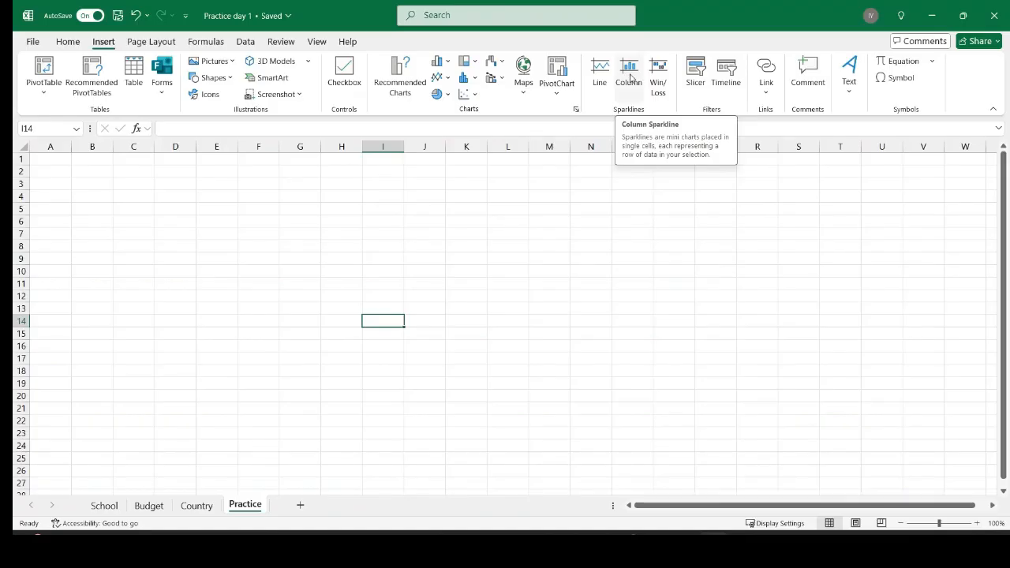
pyautogui.click(158, 45)
pyautogui.click(206, 45)
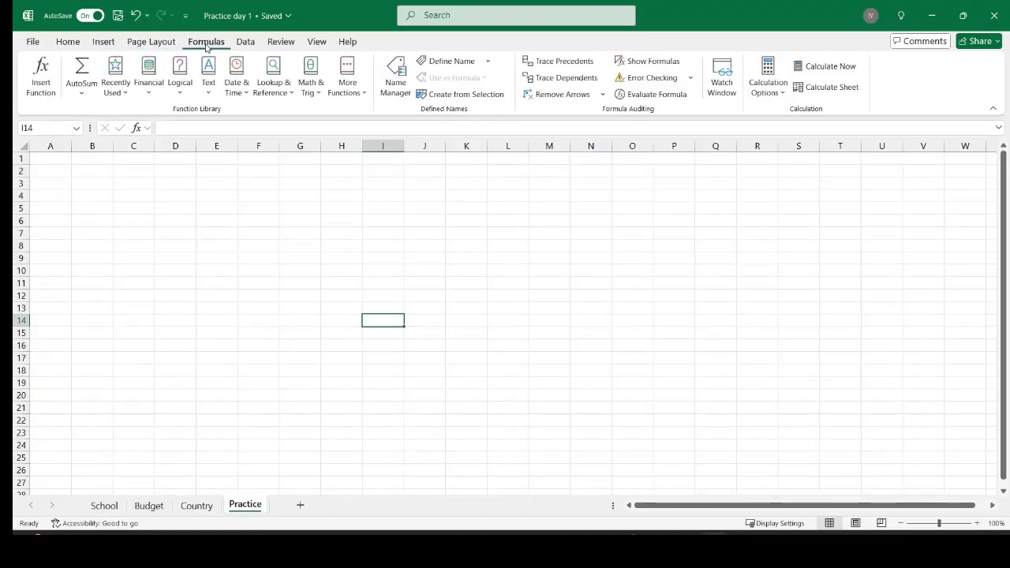
pyautogui.click(70, 45)
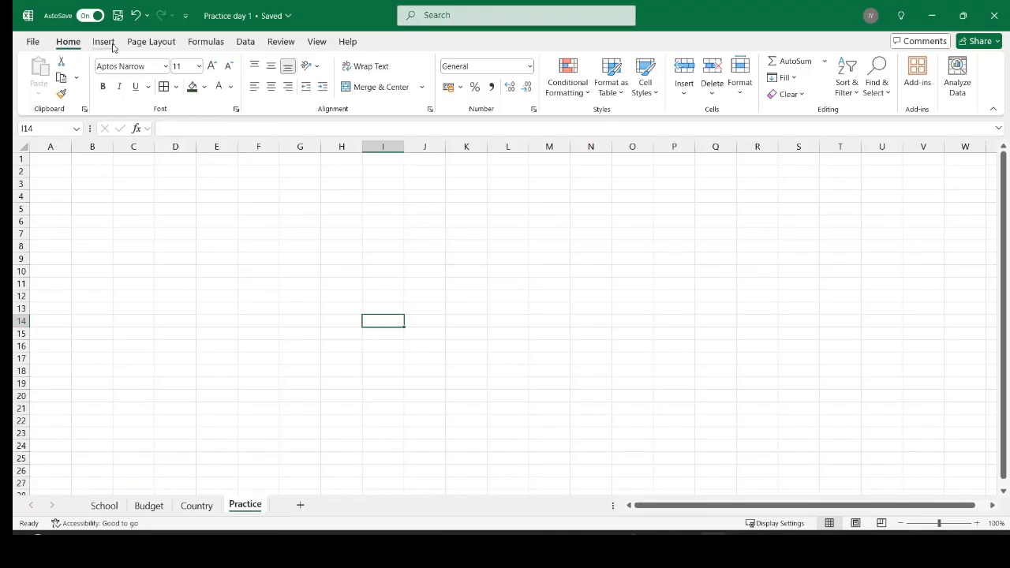
pyautogui.click(118, 207)
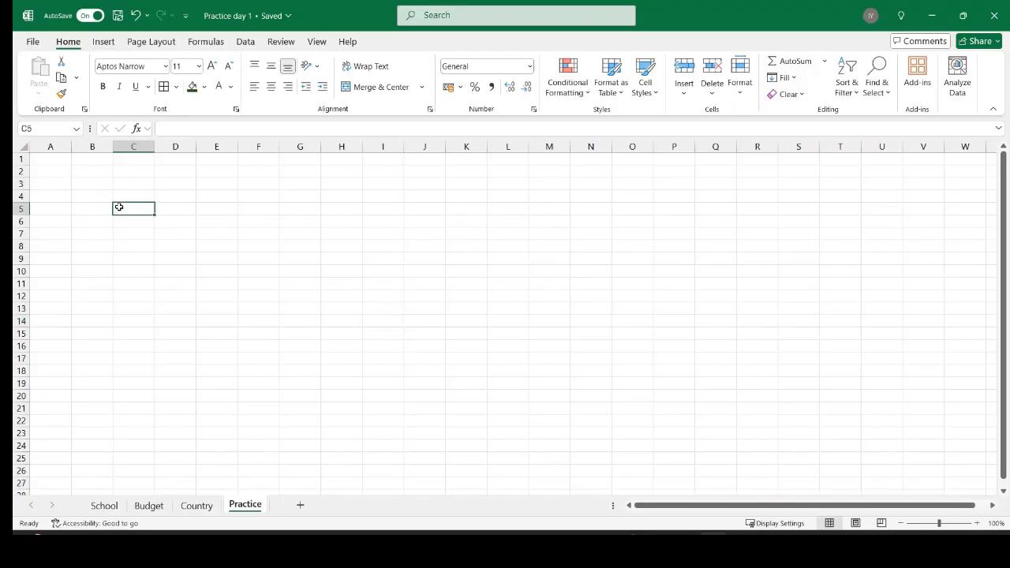
pyautogui.moveTo(178, 212); pyautogui.dragTo(233, 210)
pyautogui.click(234, 210)
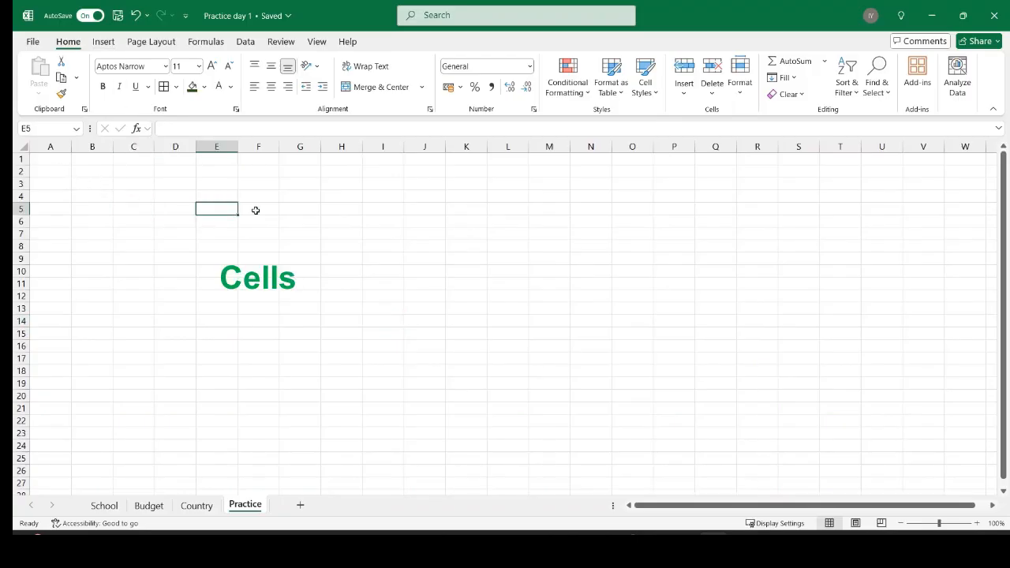
pyautogui.click(255, 210)
pyautogui.click(250, 235)
pyautogui.click(208, 238)
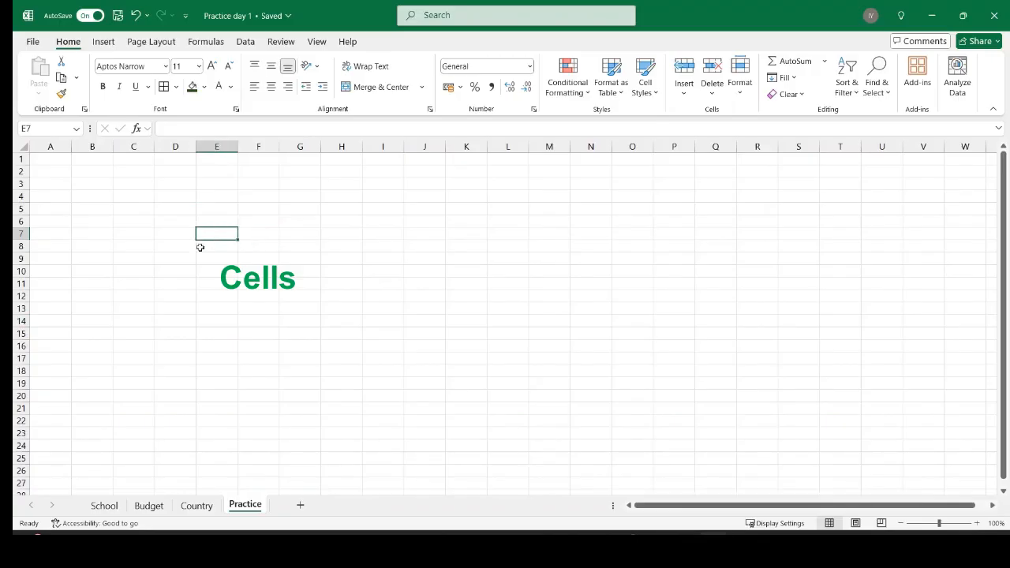
pyautogui.click(191, 254)
pyautogui.click(186, 244)
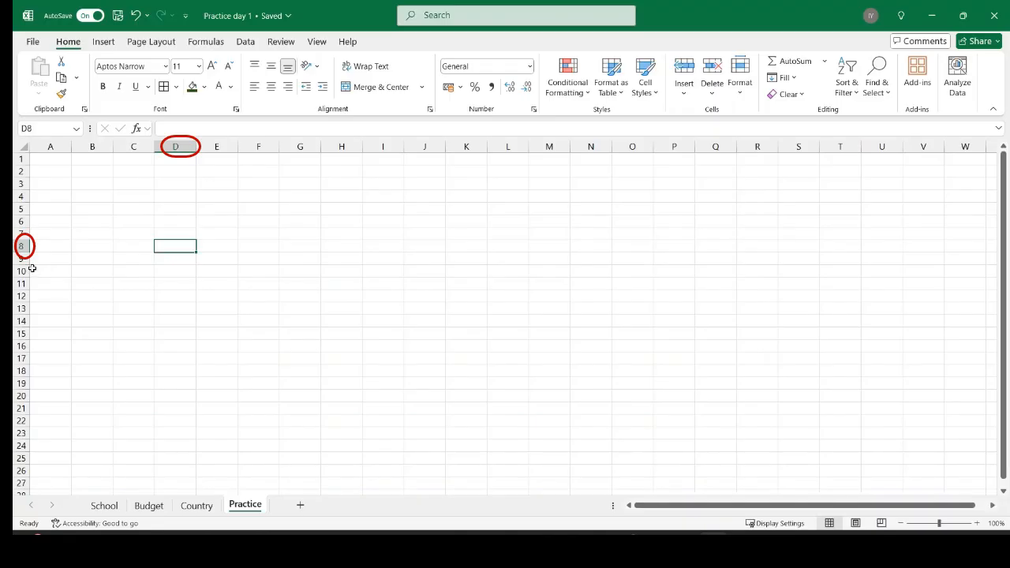
pyautogui.click(300, 245)
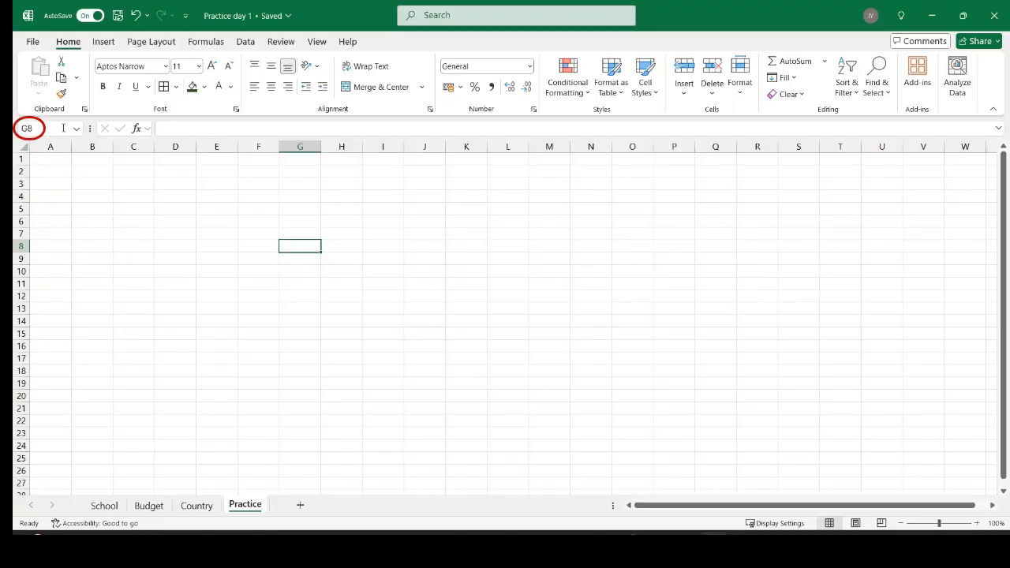
pyautogui.click(55, 161)
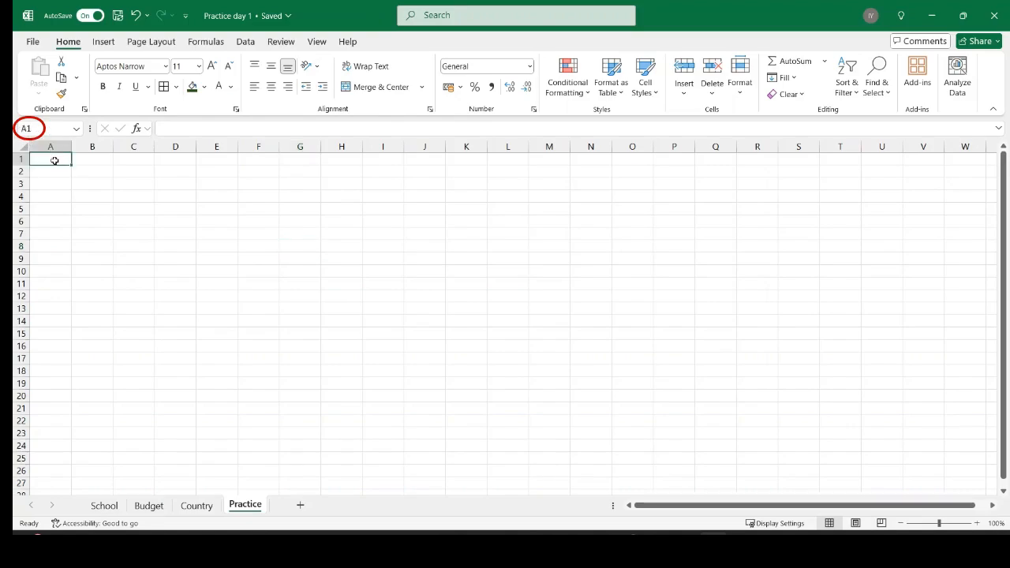
pyautogui.click(101, 161)
pyautogui.click(143, 165)
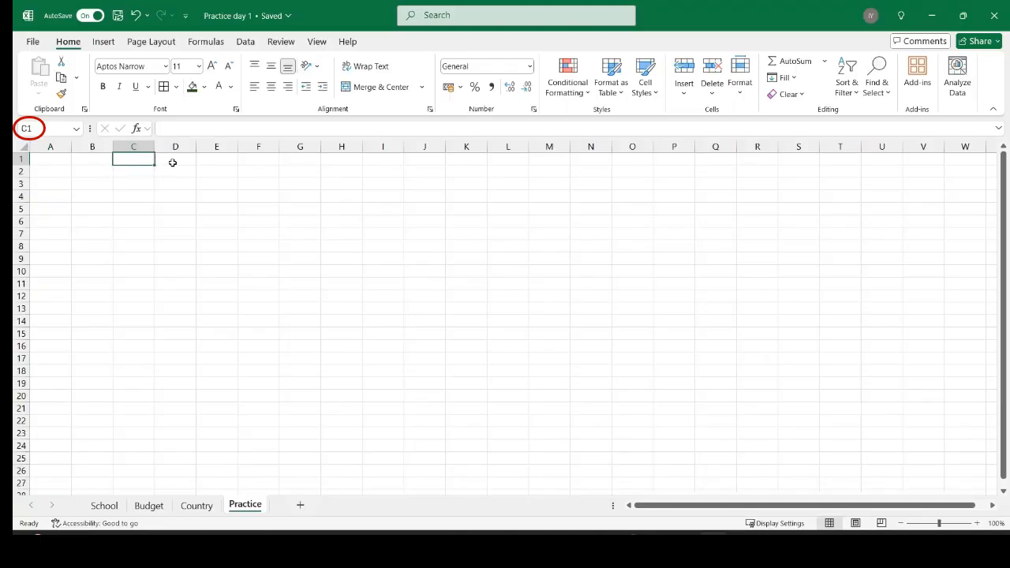
pyautogui.click(173, 163)
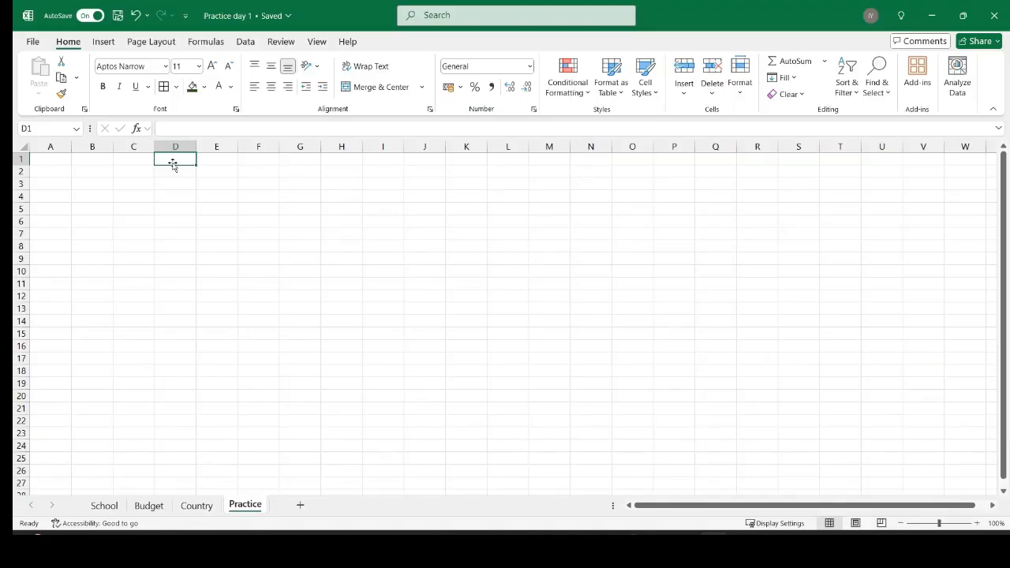
pyautogui.click(51, 158)
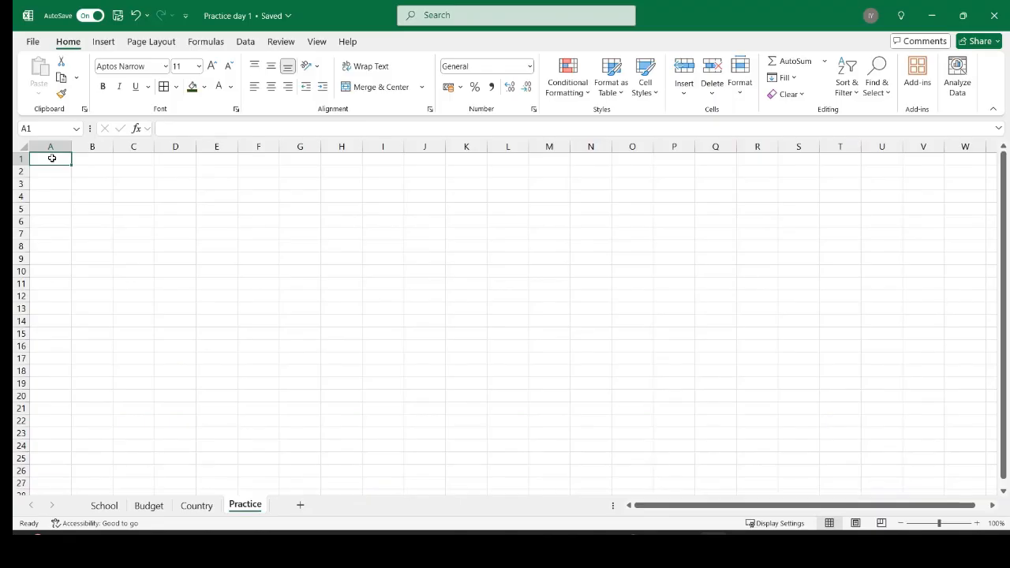
# Enter the headings S/N, Items and Day in cells A1, B1 and C1.
pyautogui.write('S/N')
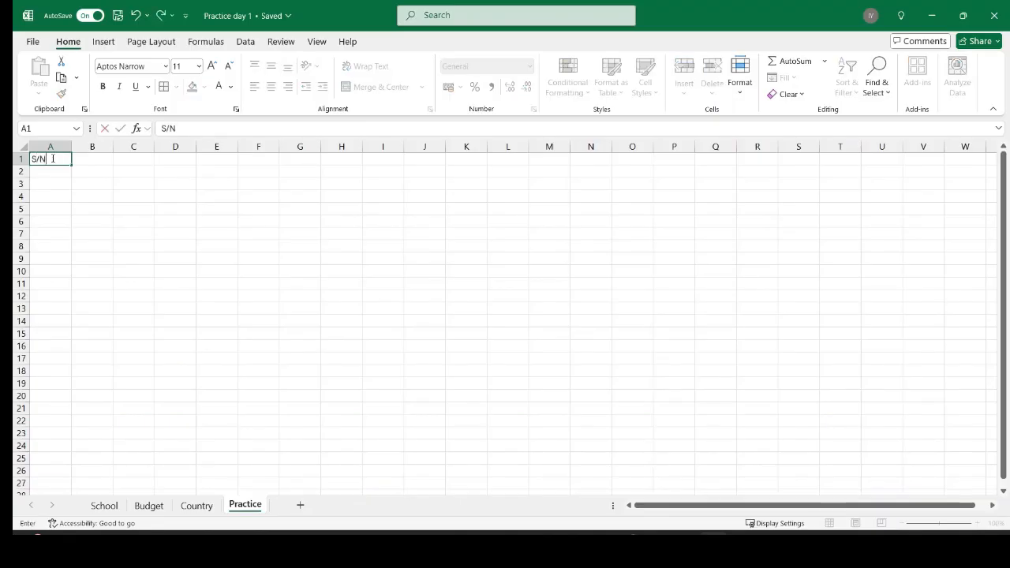
pyautogui.click(90, 164)
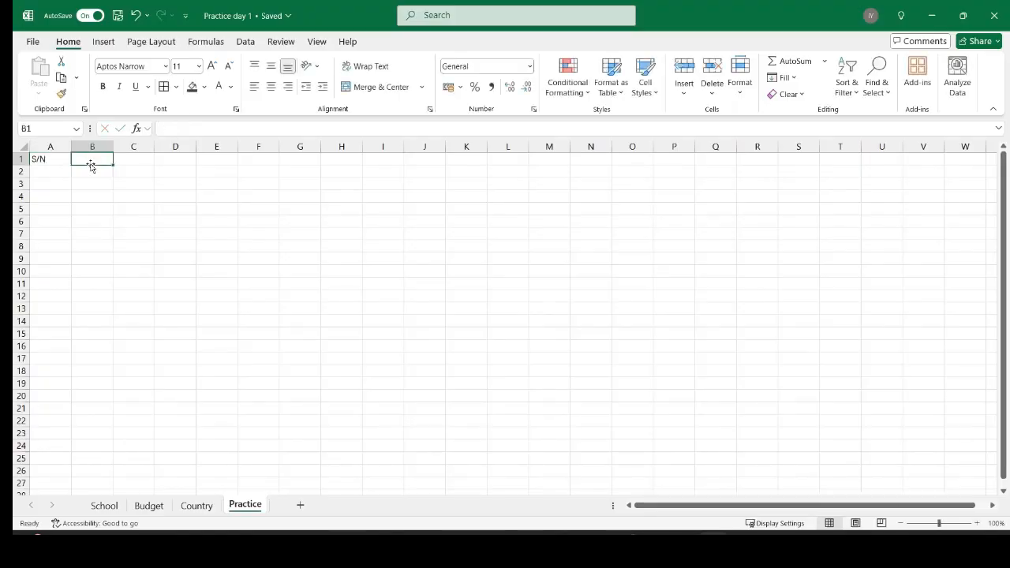
pyautogui.write('Ite')
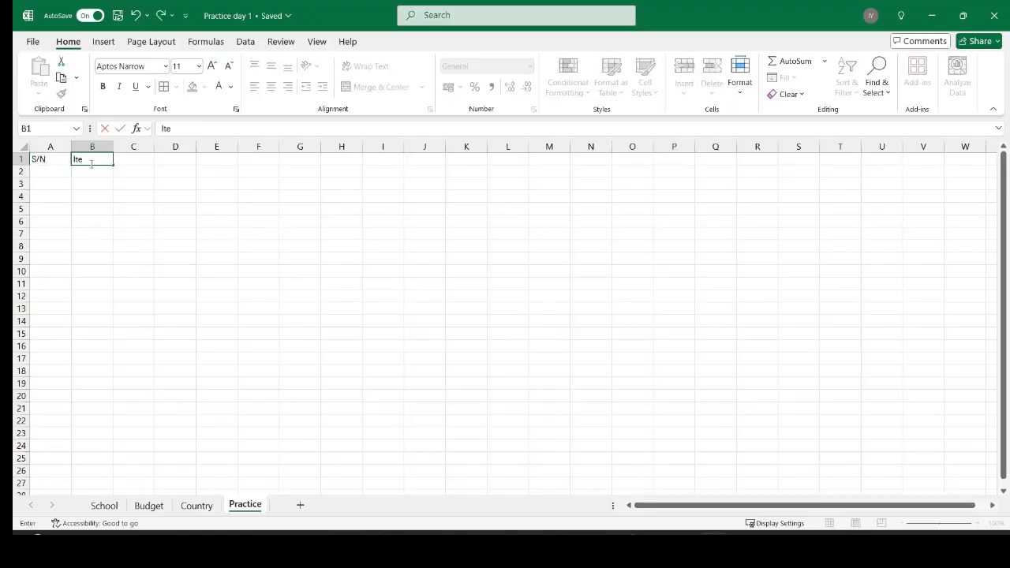
pyautogui.write('ms')
pyautogui.click(129, 164)
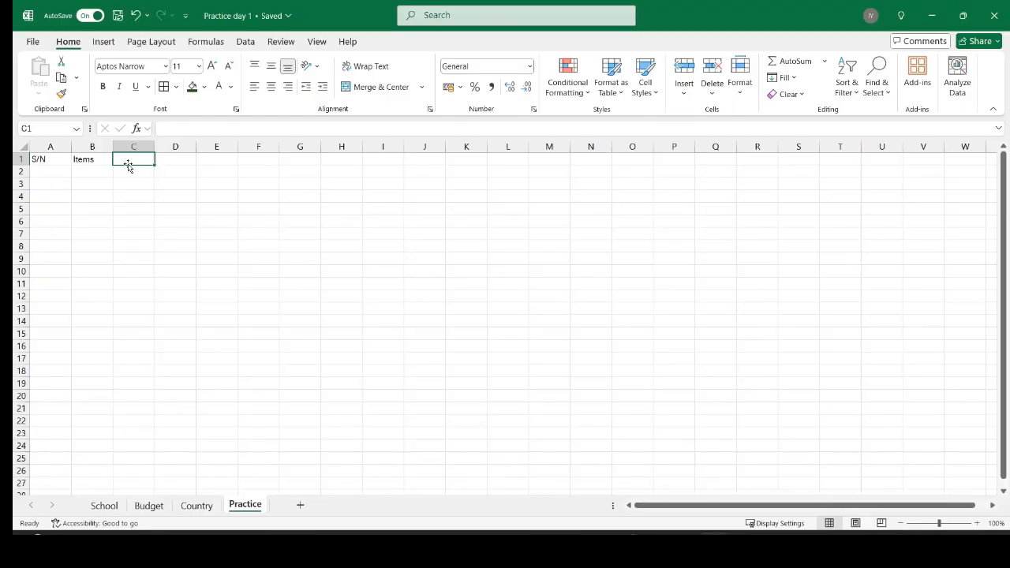
pyautogui.write('Day')
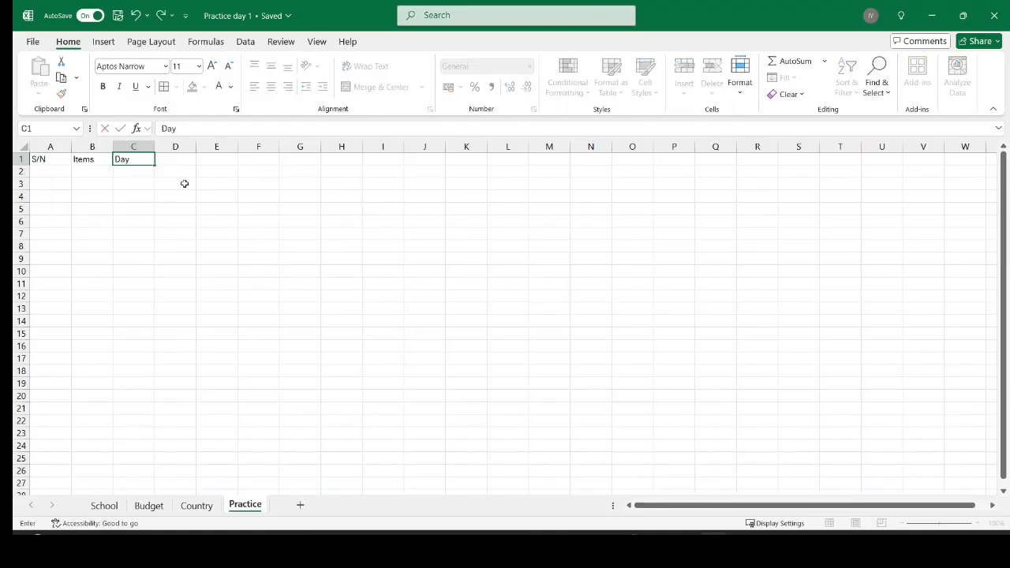
pyautogui.click(201, 192)
pyautogui.click(52, 177)
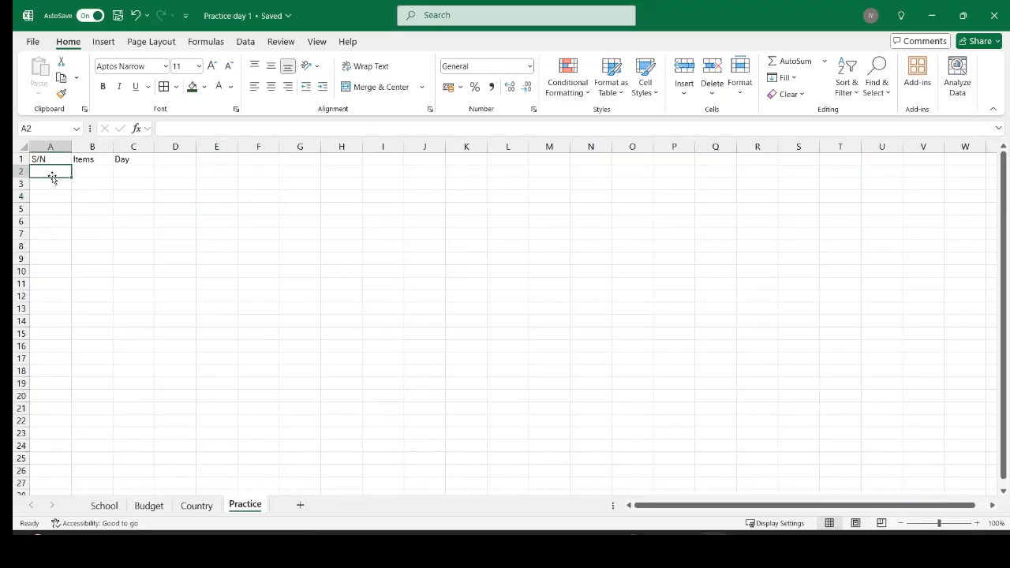
# Number A2:A11 from 1 to 10 by entering 1 and 2 and filling down.
pyautogui.write('1')
pyautogui.press('Return')
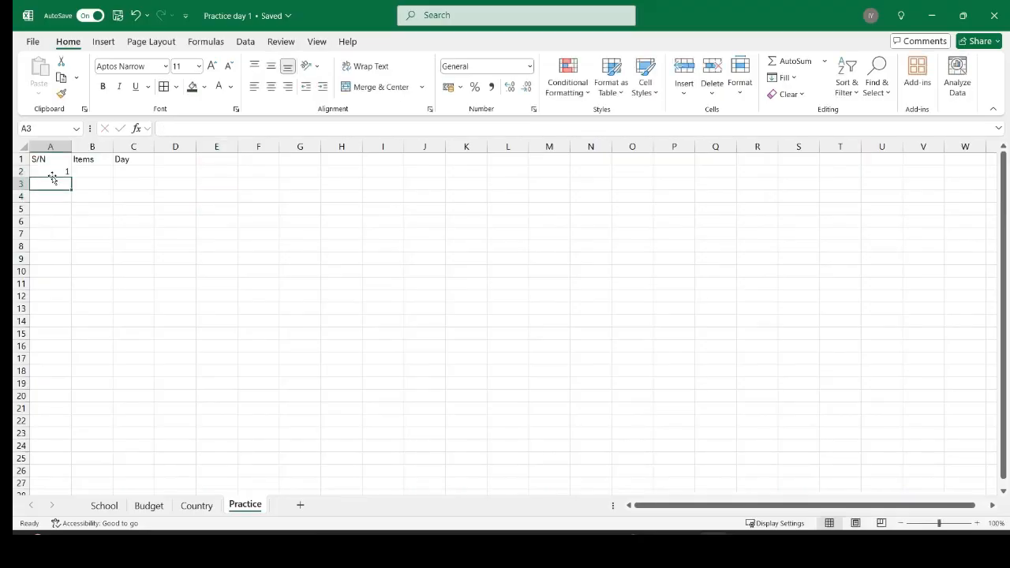
pyautogui.write('2')
pyautogui.press('Return')
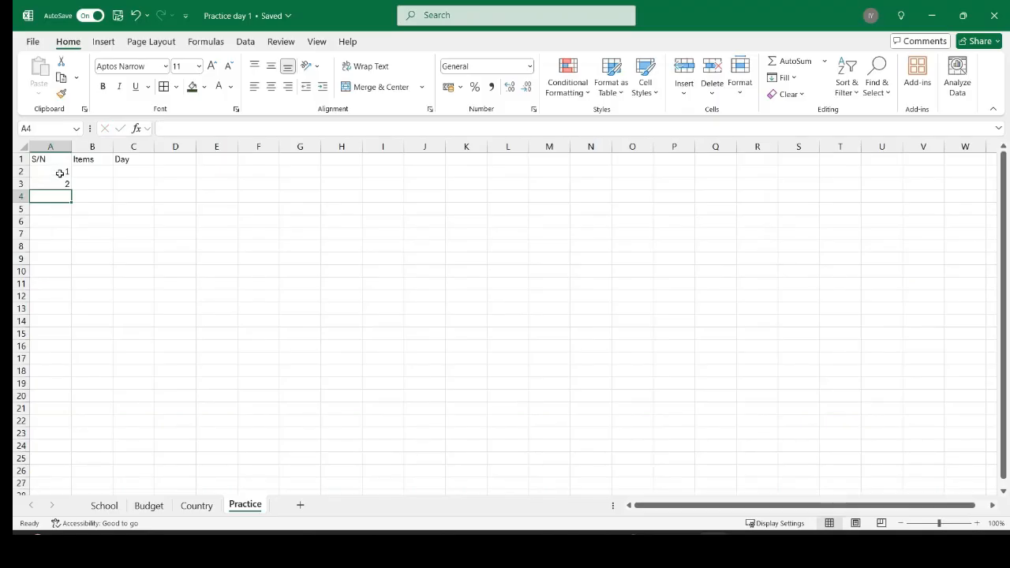
pyautogui.click(60, 173)
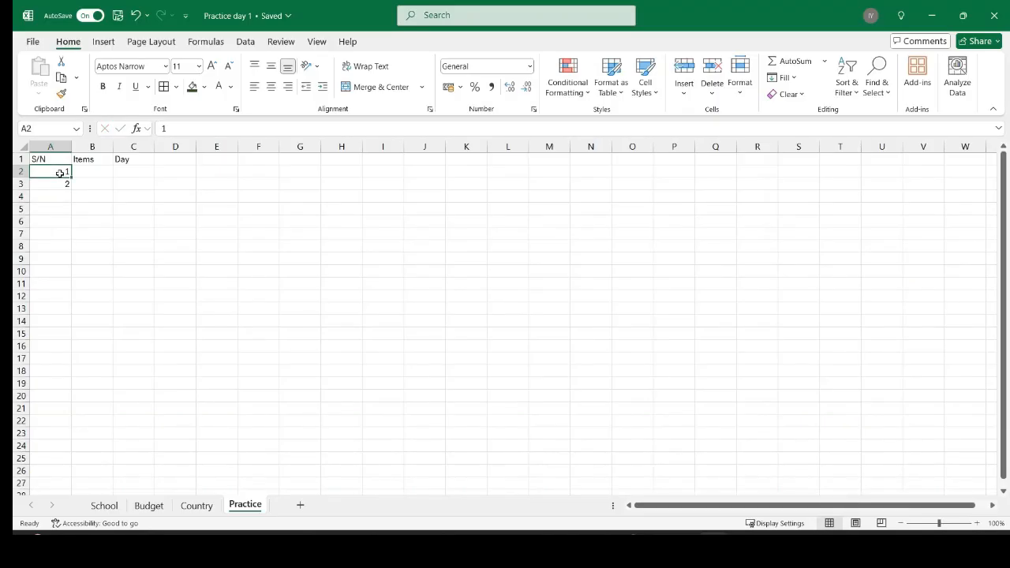
pyautogui.moveTo(62, 174); pyautogui.dragTo(61, 183)
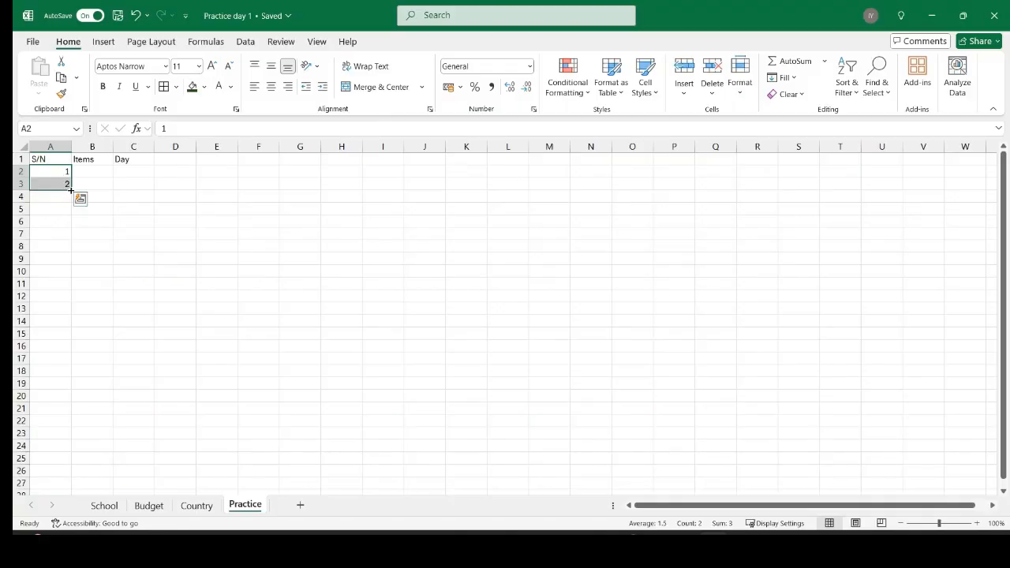
pyautogui.moveTo(71, 190); pyautogui.dragTo(70, 287)
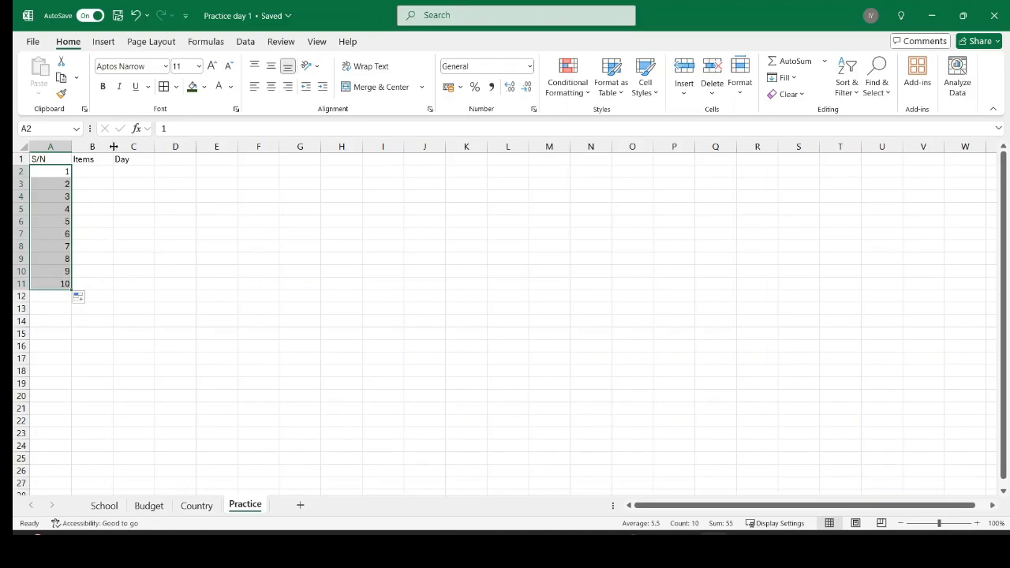
# Widen column B and autofill B2:B11 from the entries 'Item 1' and 'tem 2'.
pyautogui.moveTo(113, 148); pyautogui.dragTo(172, 150)
pyautogui.click(91, 169)
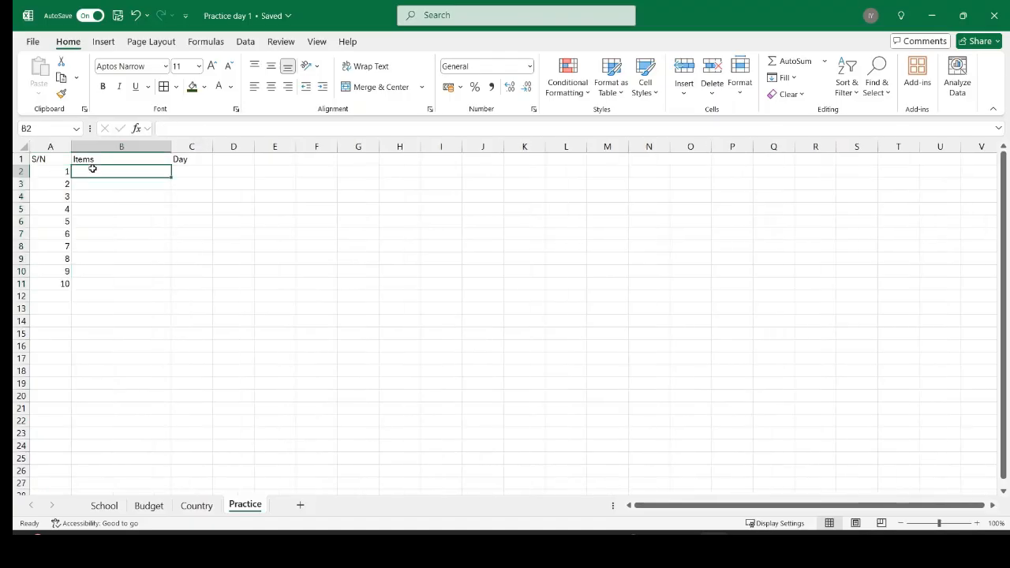
pyautogui.write('Item 1')
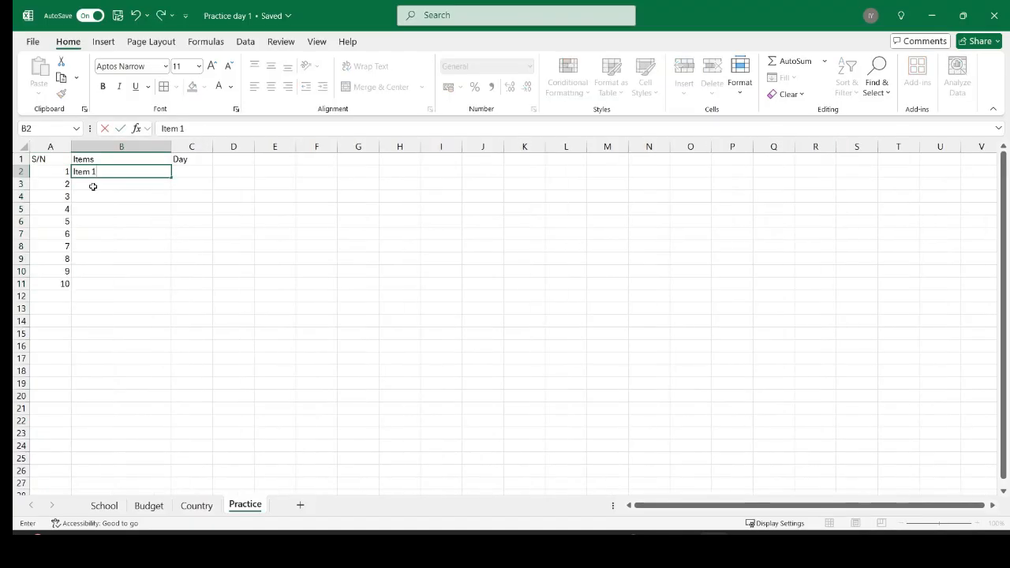
pyautogui.press('Return')
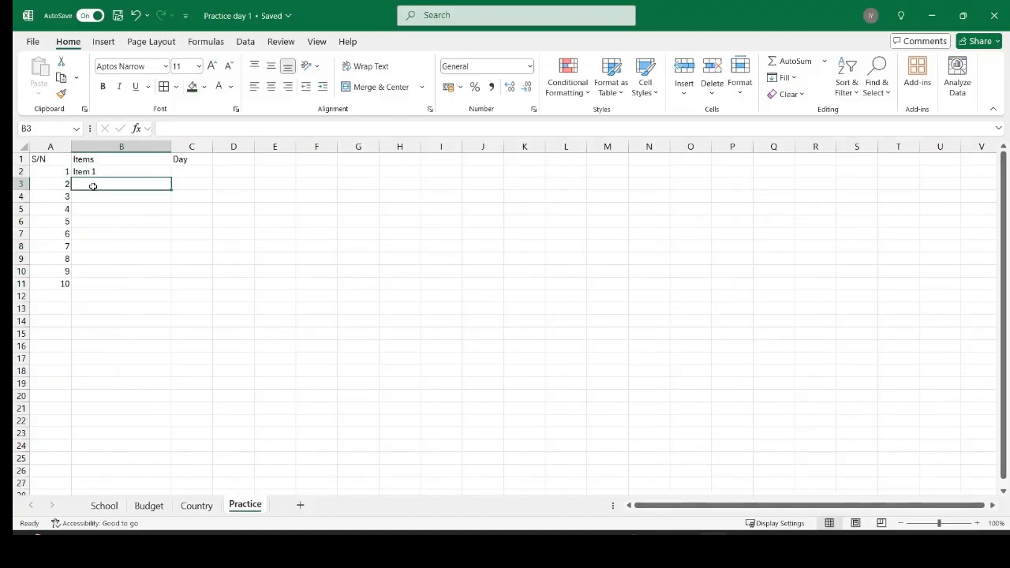
pyautogui.write('tem 2')
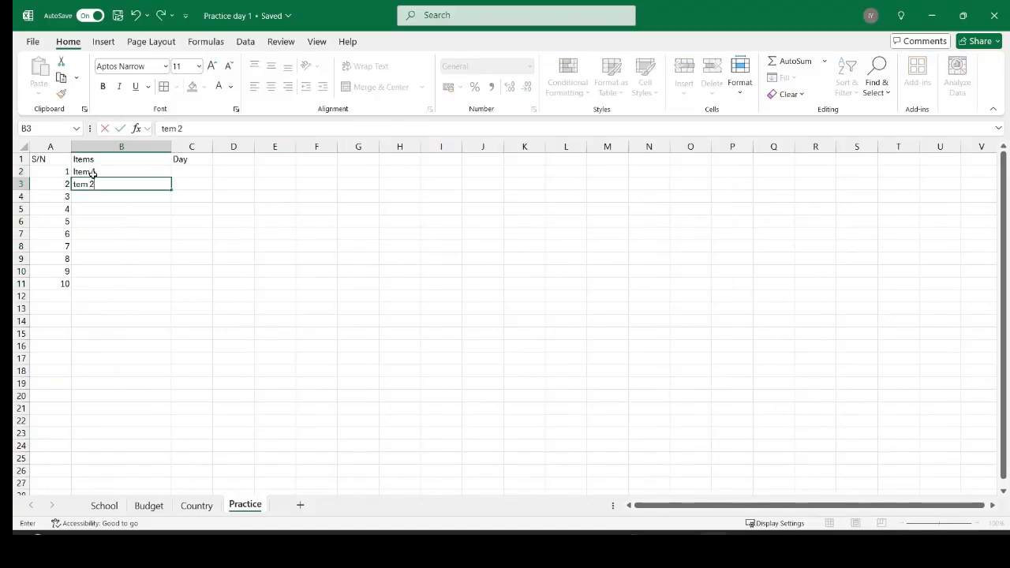
pyautogui.click(88, 170)
pyautogui.moveTo(88, 171); pyautogui.dragTo(87, 184)
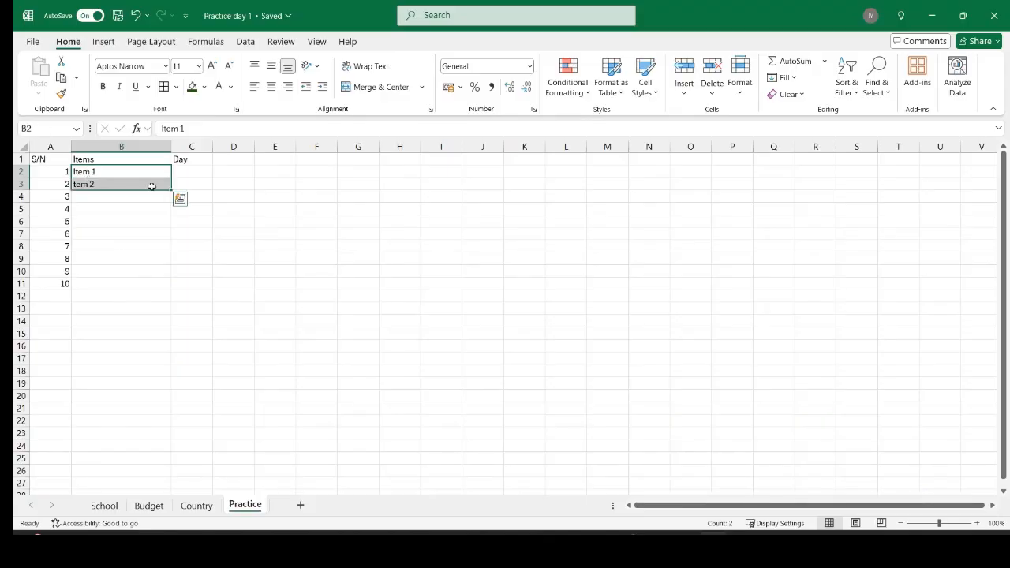
pyautogui.moveTo(172, 190); pyautogui.dragTo(168, 286)
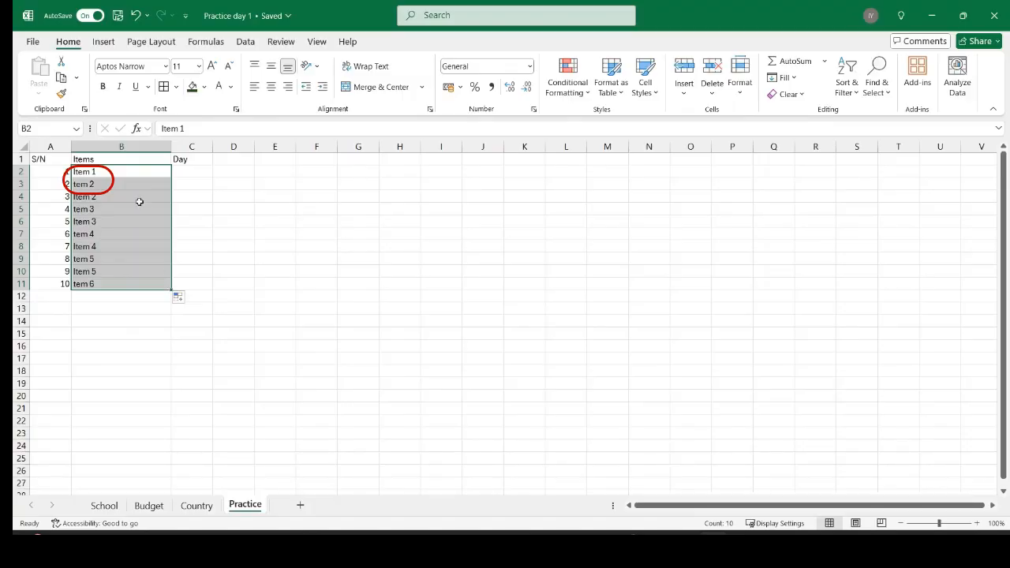
pyautogui.click(108, 175)
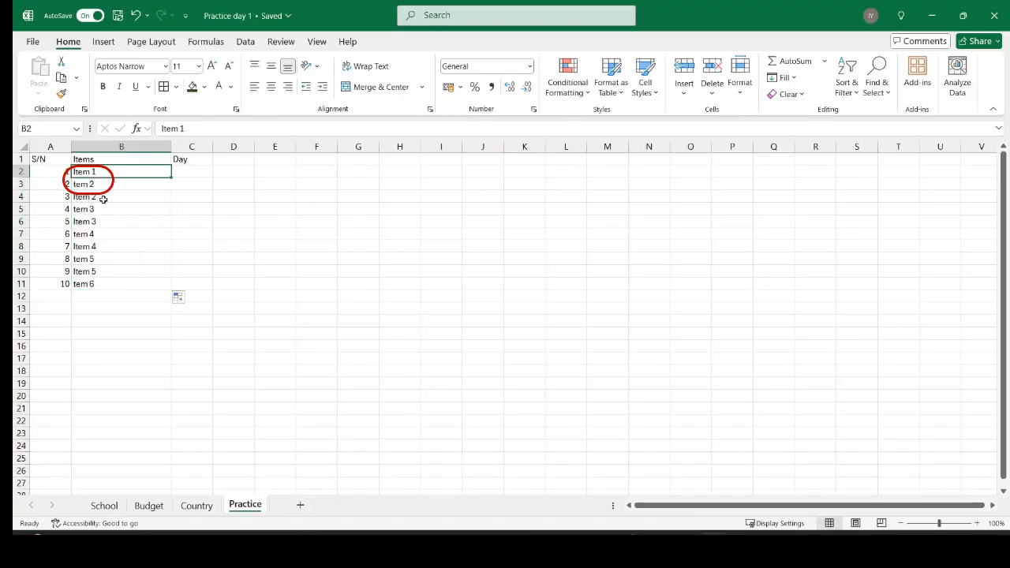
# Clear the faulty entries in B4:B11 and retype 'Item 2' in B3.
pyautogui.click(103, 199)
pyautogui.hotkey('ctrl', 'shift', 'Down')
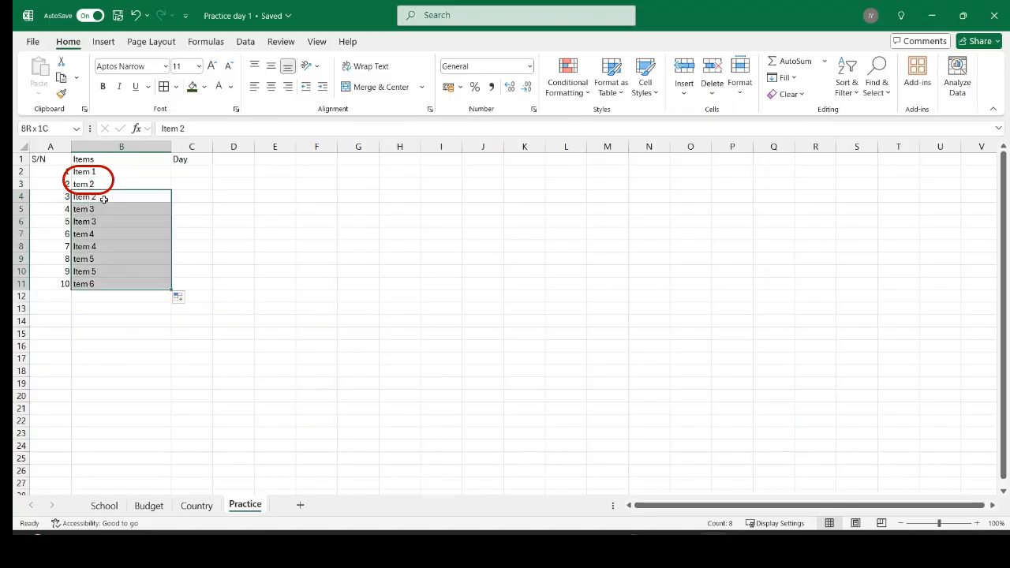
pyautogui.press('Delete')
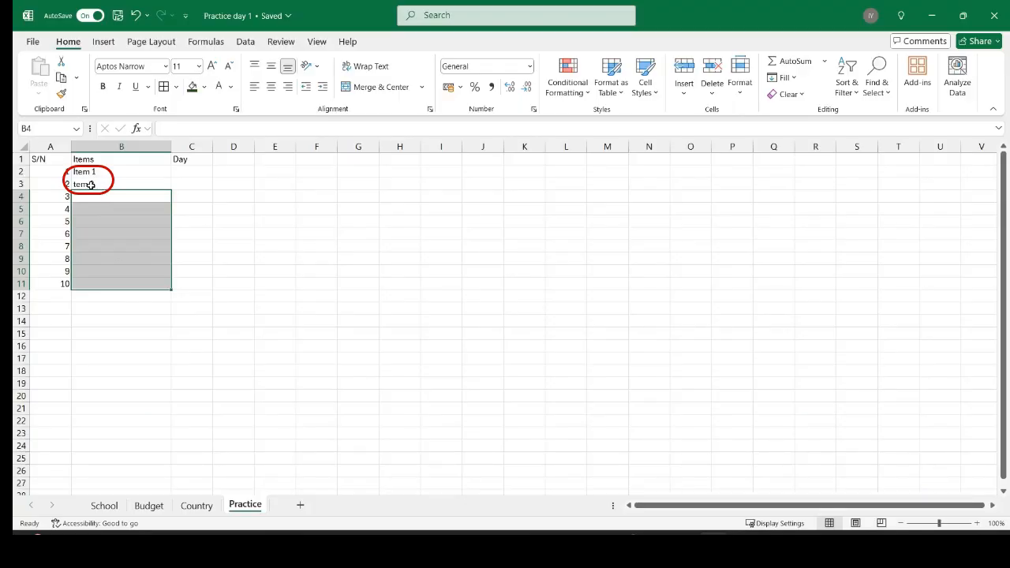
pyautogui.click(91, 184)
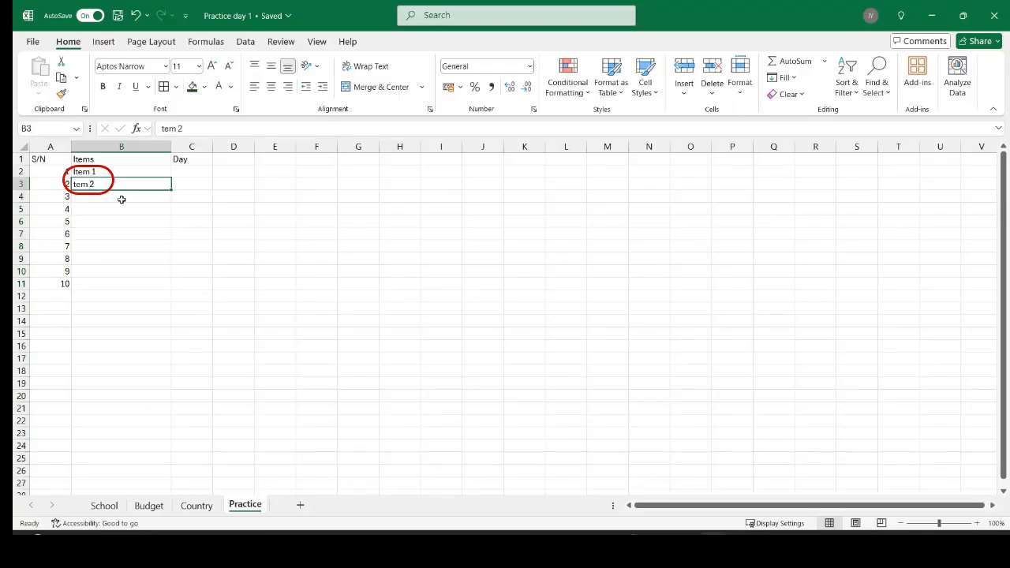
pyautogui.doubleClick(83, 185)
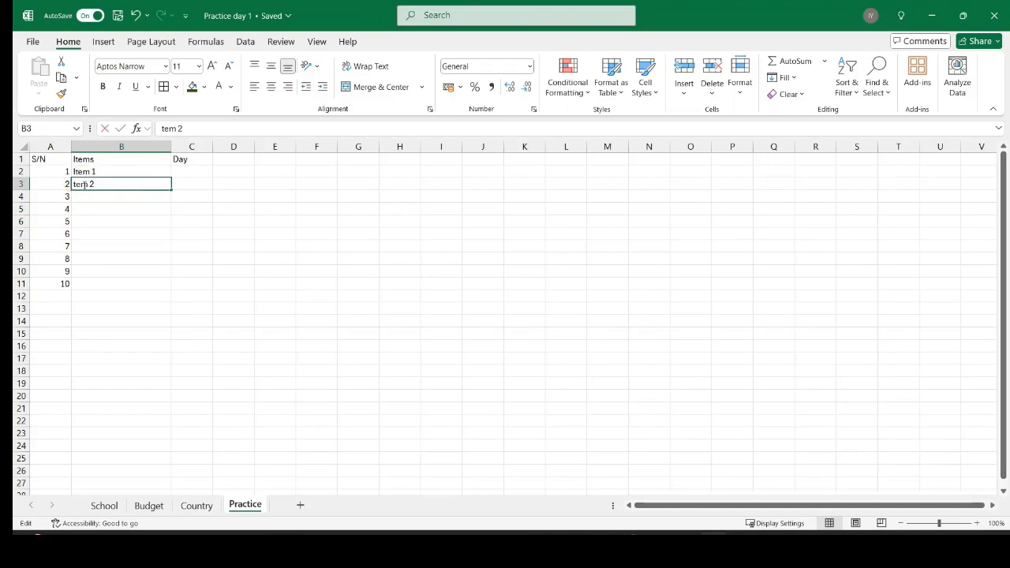
pyautogui.press('Escape')
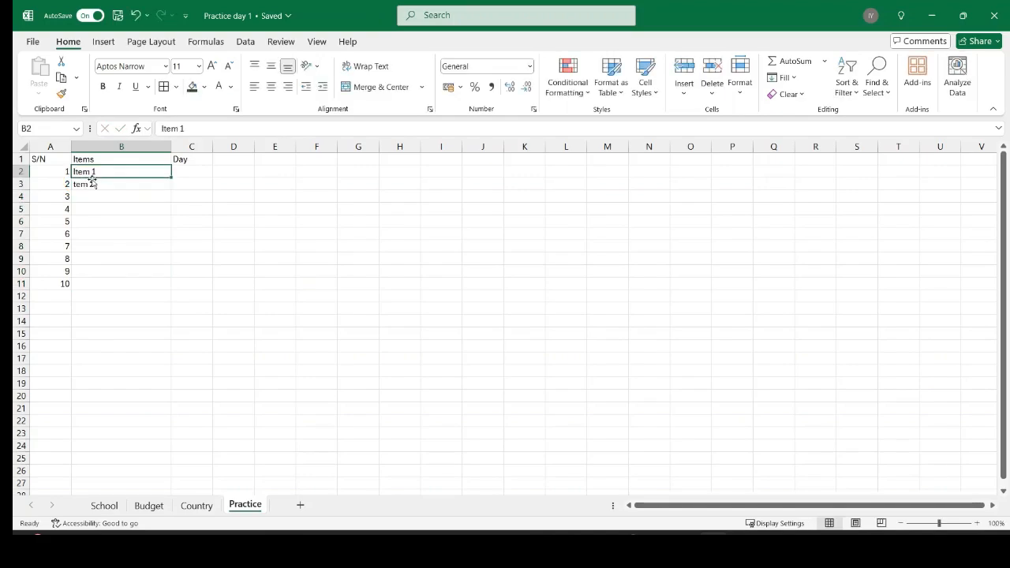
pyautogui.write('Item')
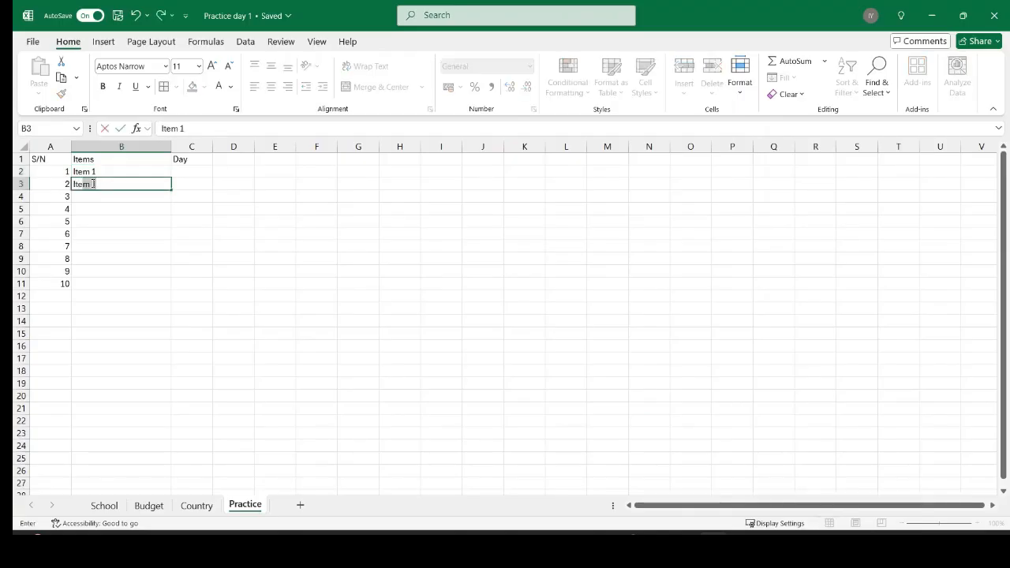
pyautogui.write(' 2')
pyautogui.click(119, 172)
# Autofill B2:B11 with Item 1 through Item 10 and widen column C.
pyautogui.doubleClick(85, 170)
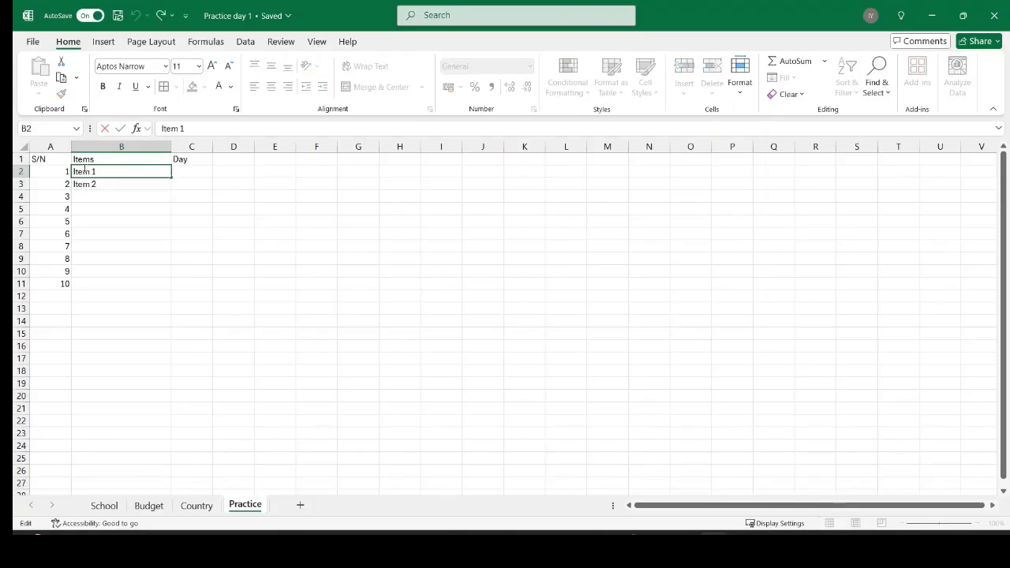
pyautogui.click(89, 182)
pyautogui.click(83, 169)
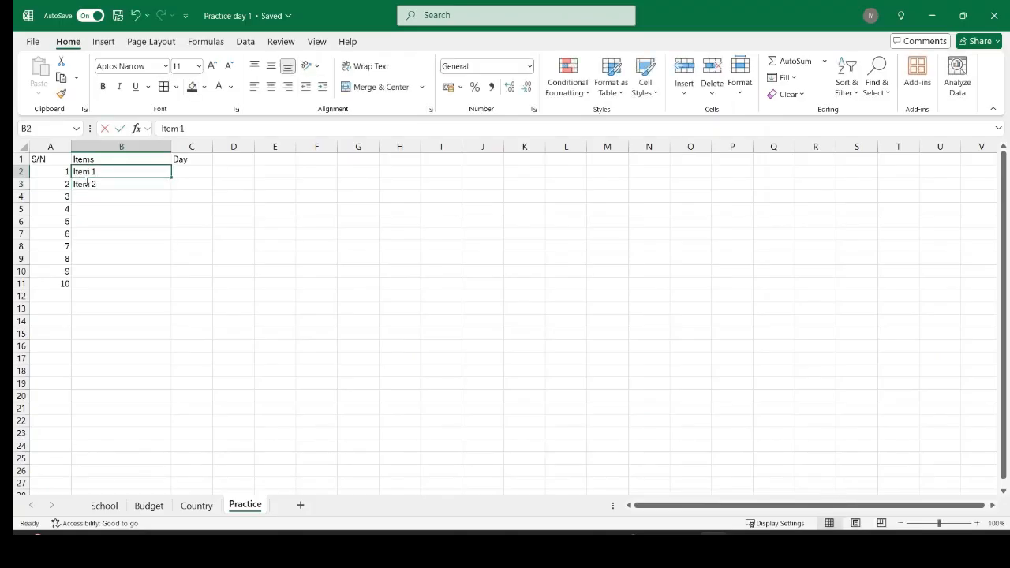
pyautogui.doubleClick(87, 171)
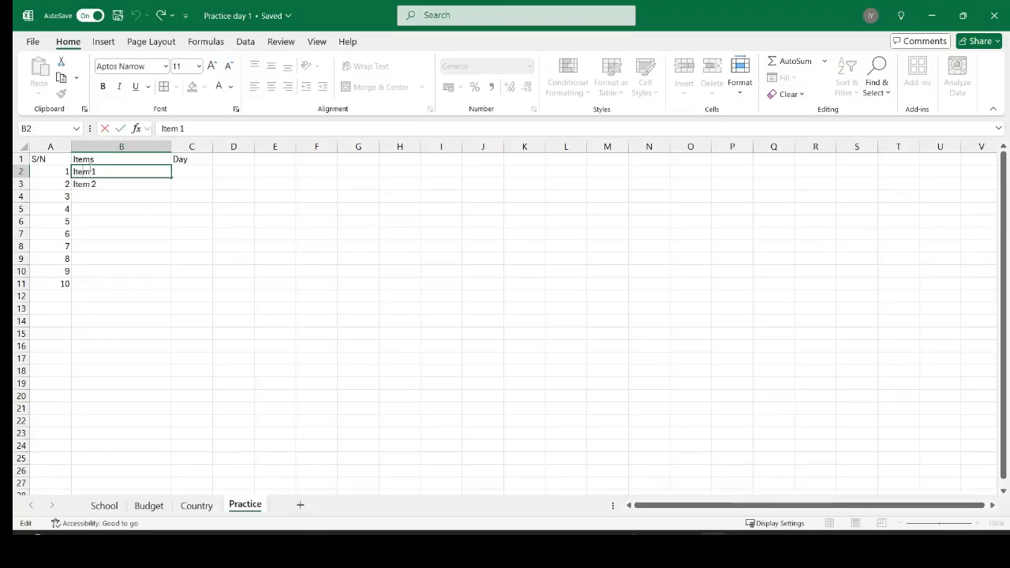
pyautogui.hotkey('shift', 'Down')
pyautogui.click(108, 182)
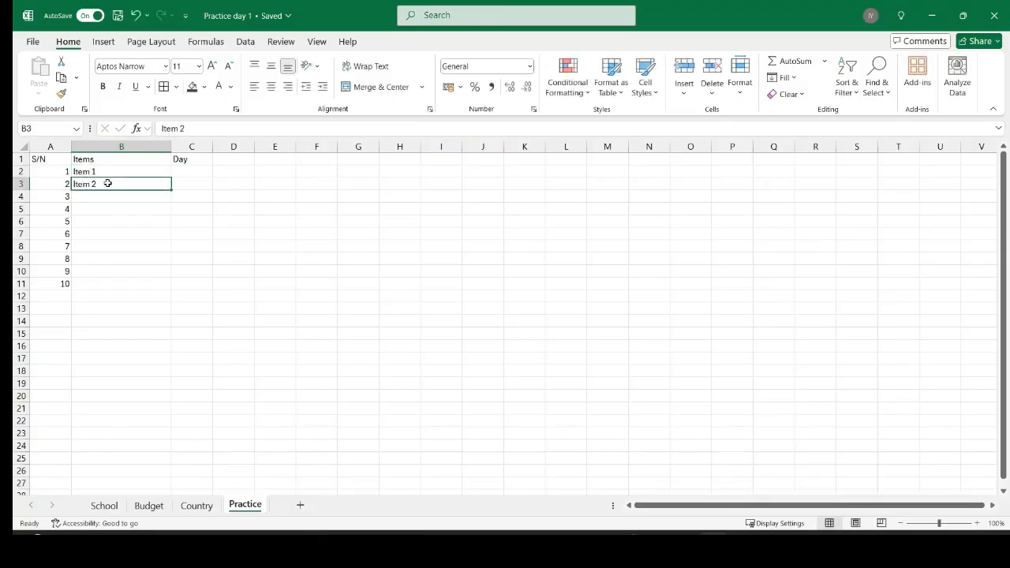
pyautogui.moveTo(106, 182); pyautogui.dragTo(107, 173)
pyautogui.moveTo(172, 190); pyautogui.dragTo(172, 289)
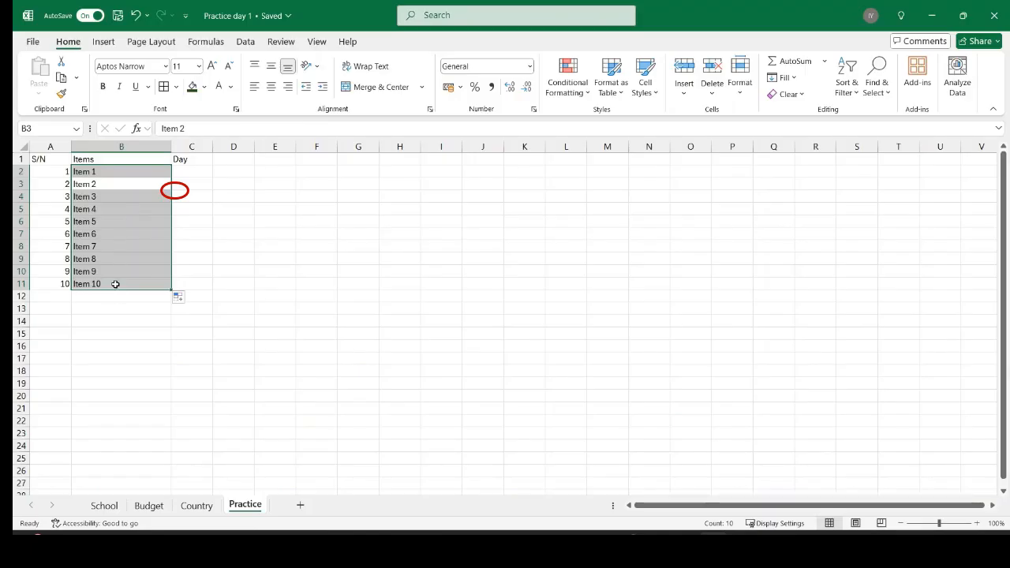
pyautogui.moveTo(212, 147); pyautogui.dragTo(268, 145)
pyautogui.click(205, 173)
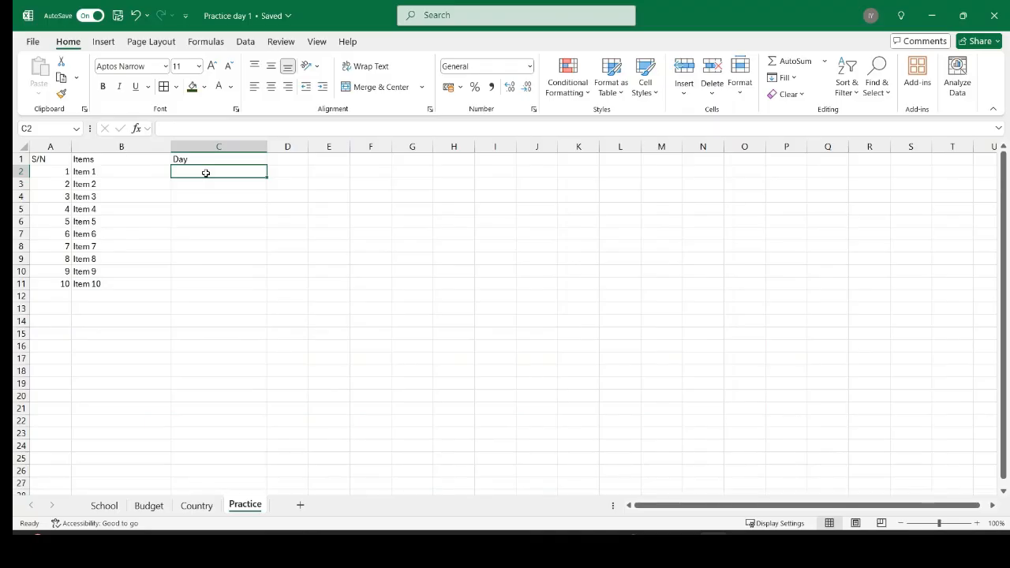
# Enter Monday and Tuesday in C2:C3 and autofill the days down to C11, ending Wednesday.
pyautogui.write('Monday')
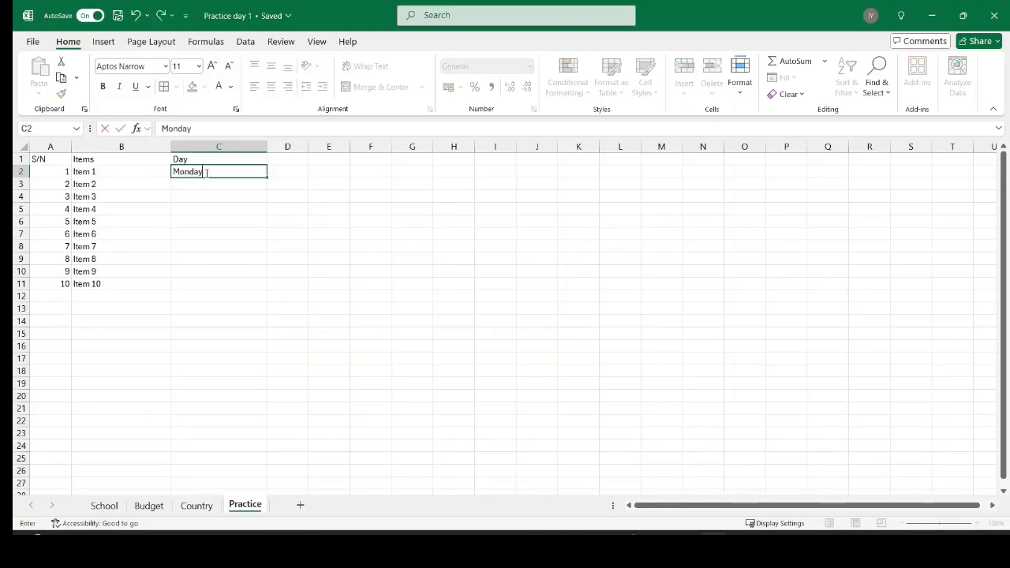
pyautogui.click(219, 189)
pyautogui.write('t')
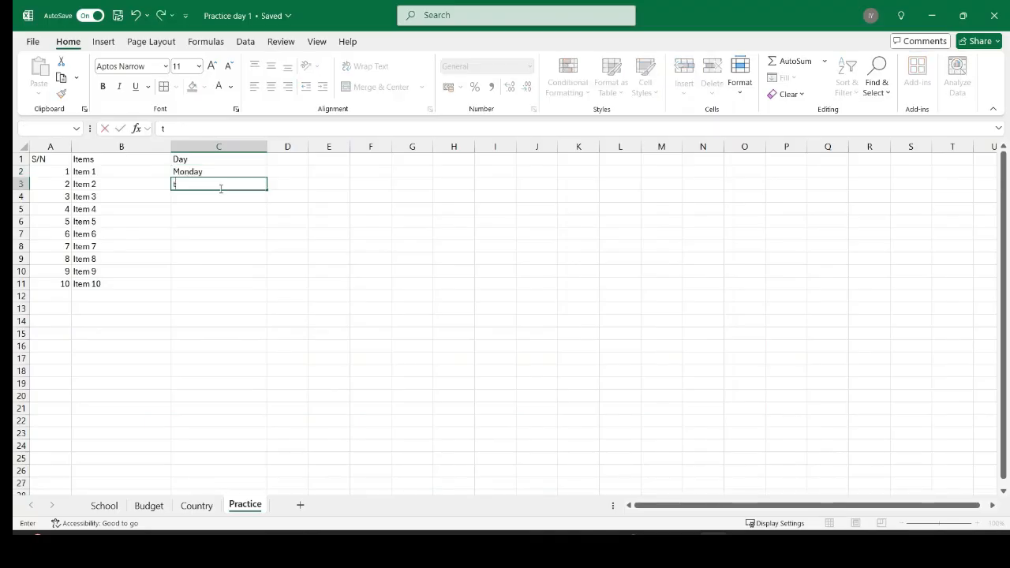
pyautogui.write('uesday')
pyautogui.press('BackSpace')
pyautogui.press('BackSpace')
pyautogui.press('BackSpace')
pyautogui.press('BackSpace')
pyautogui.press('BackSpace')
pyautogui.press('BackSpace')
pyautogui.write('Tuesda')
pyautogui.click(194, 173)
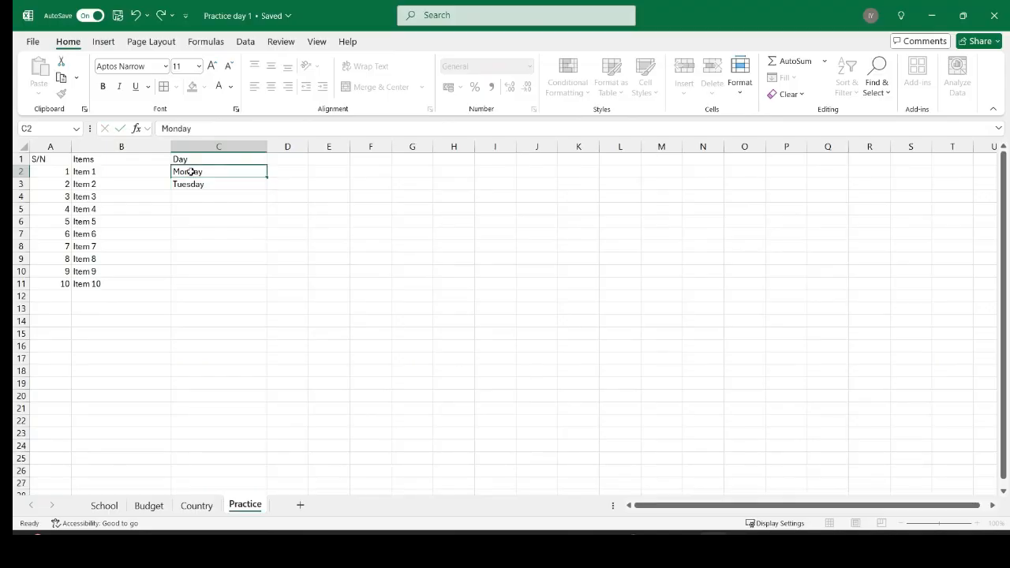
pyautogui.rightClick(194, 173)
pyautogui.click(278, 191)
pyautogui.moveTo(278, 191); pyautogui.dragTo(265, 287)
pyautogui.click(211, 171)
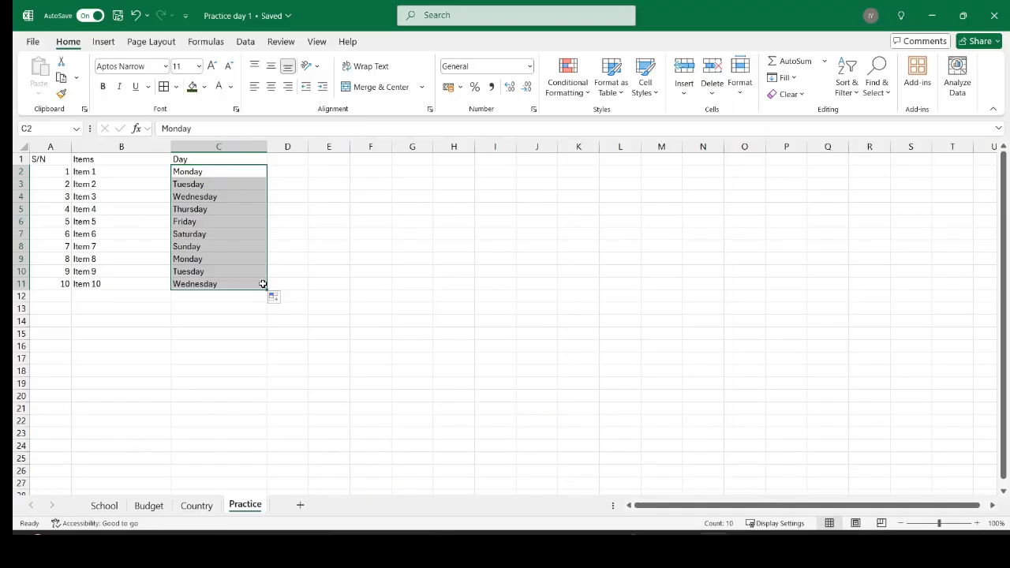
# Format header cells A1:C1 as size 14, bold, white font on a dark green fill.
pyautogui.click(50, 158)
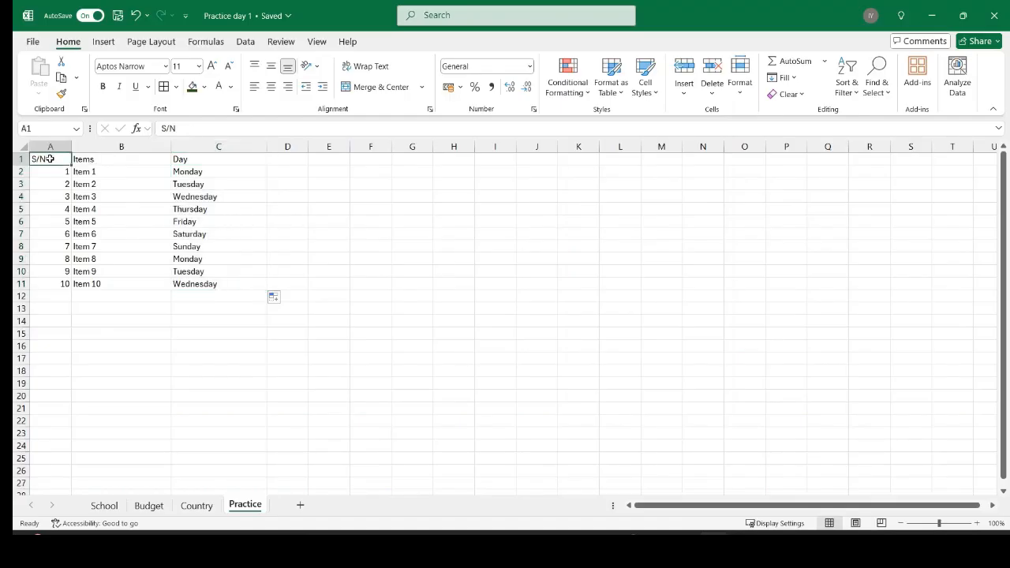
pyautogui.hotkey('shift', 'Right')
pyautogui.hotkey('shift', 'Right')
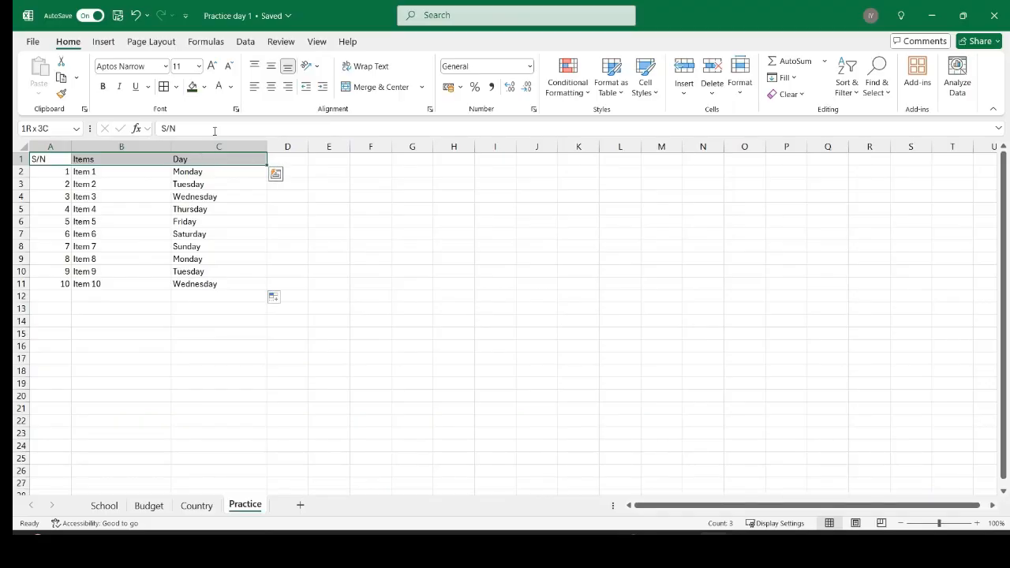
pyautogui.click(200, 68)
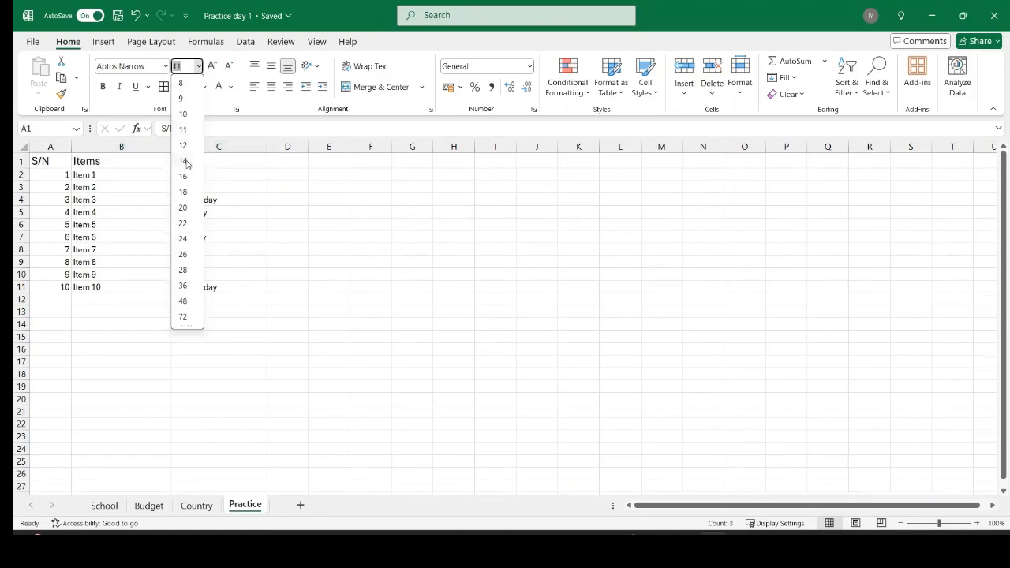
pyautogui.click(186, 162)
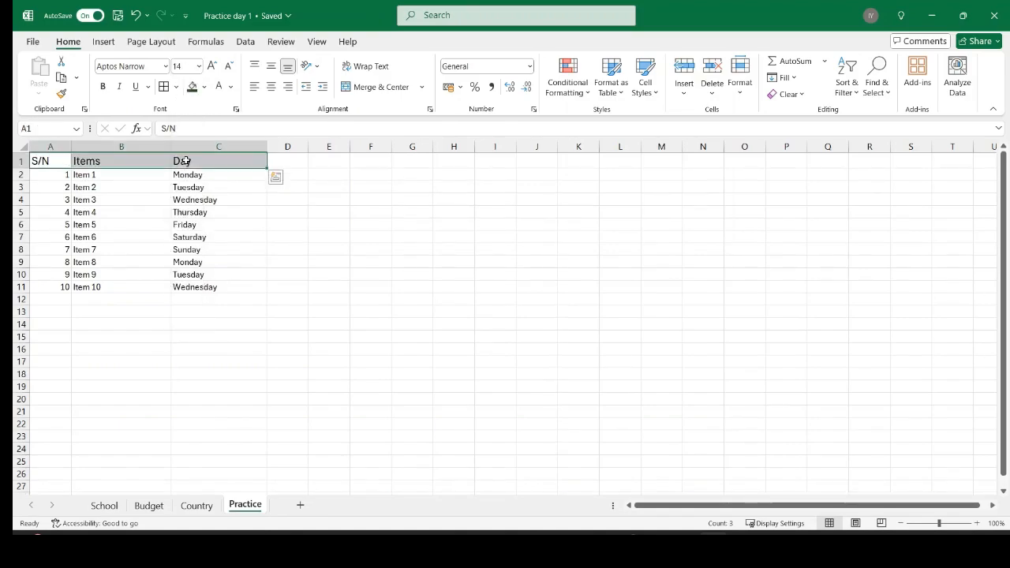
pyautogui.click(204, 89)
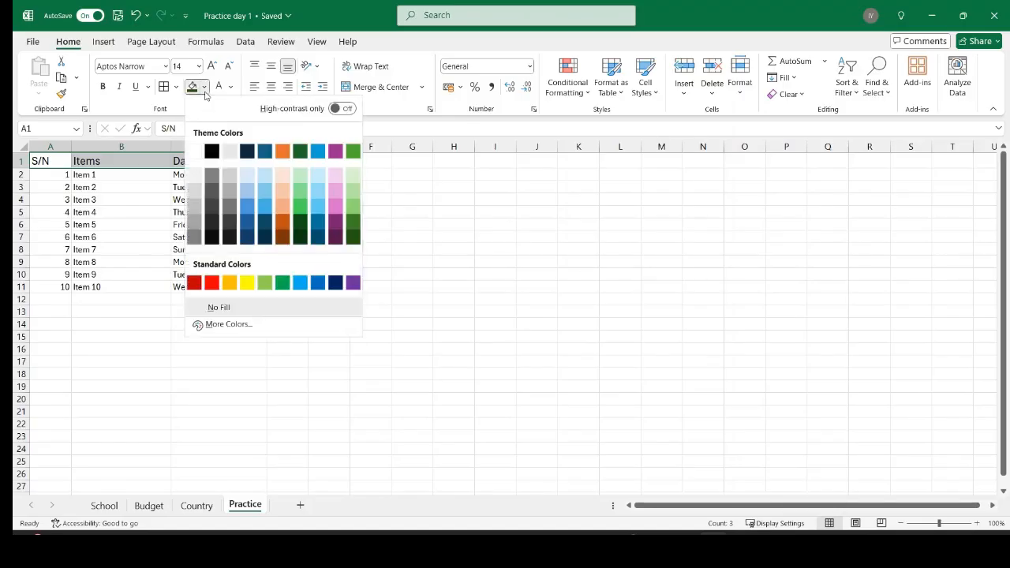
pyautogui.click(353, 238)
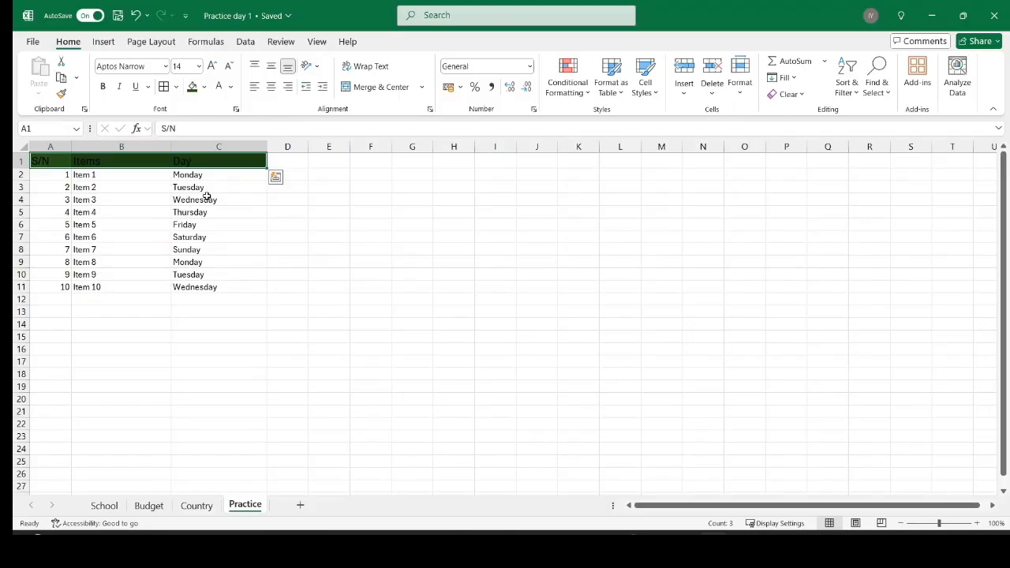
pyautogui.click(230, 88)
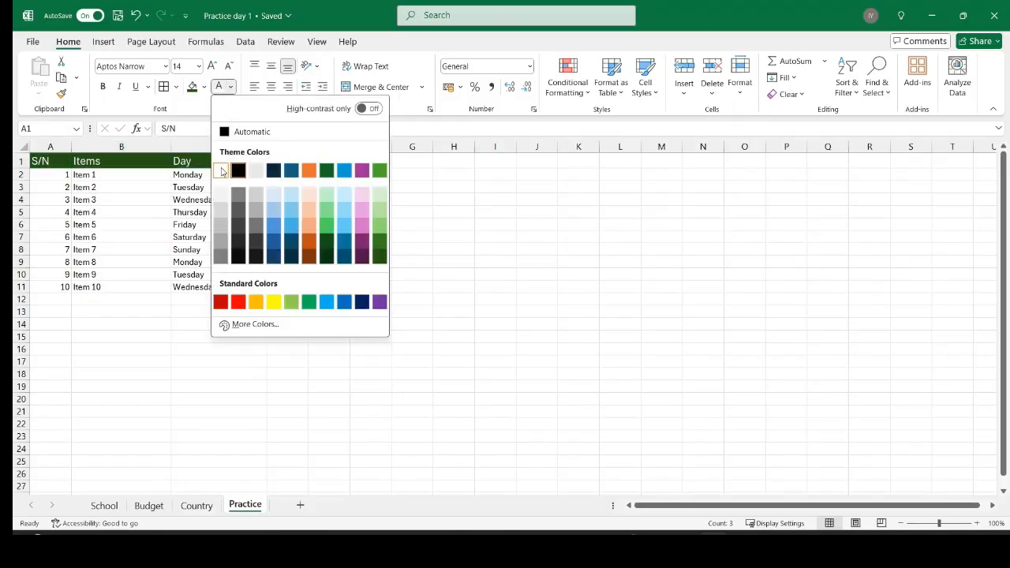
pyautogui.click(255, 171)
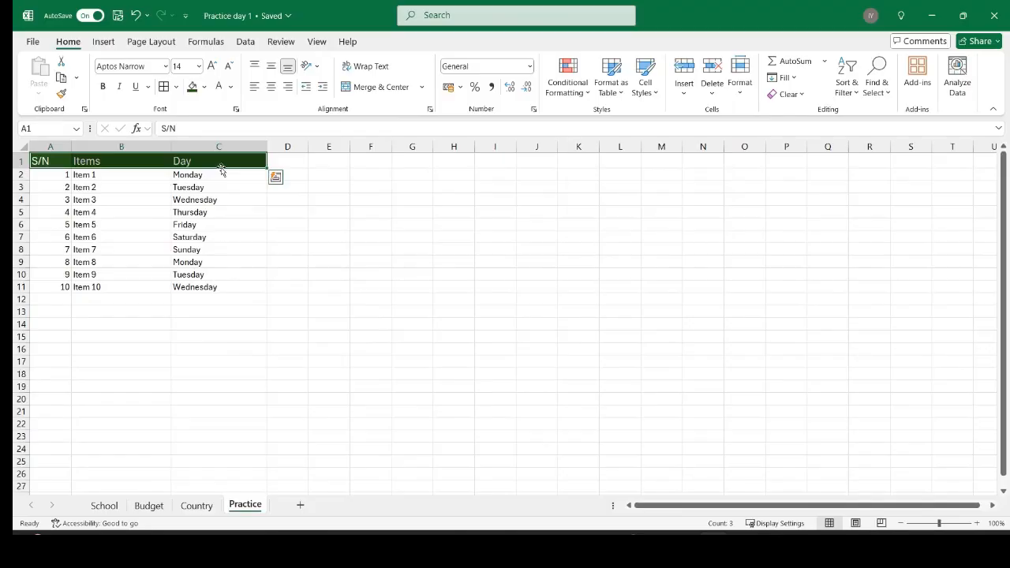
pyautogui.click(105, 89)
pyautogui.click(307, 203)
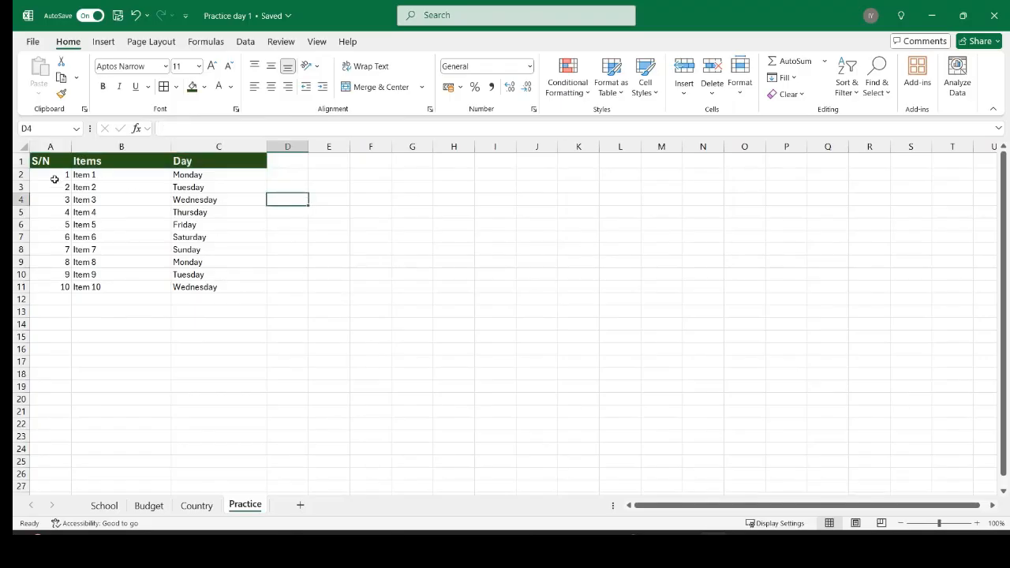
# Apply All Borders to the table range A1:C11.
pyautogui.moveTo(42, 162); pyautogui.dragTo(214, 287)
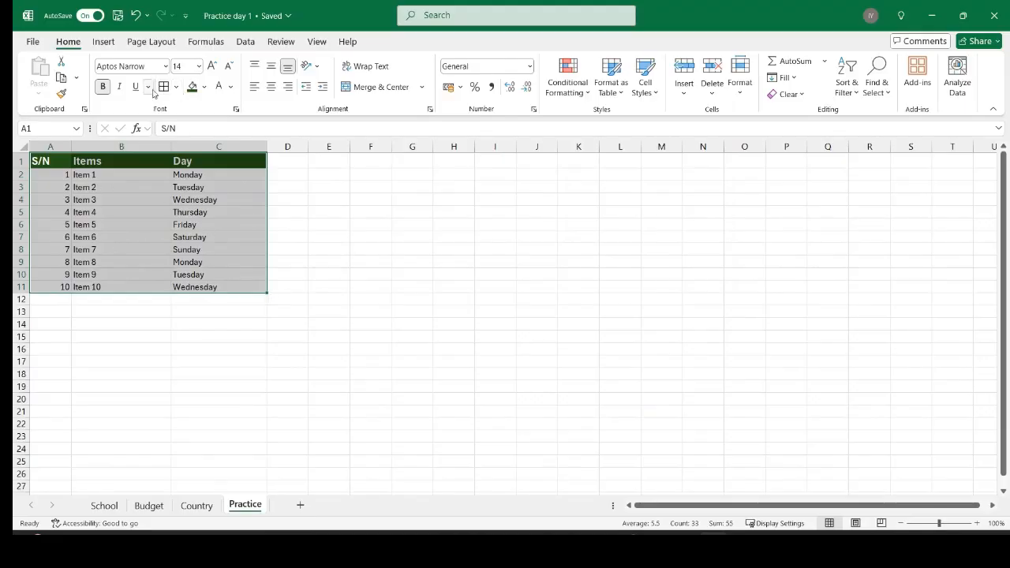
pyautogui.click(177, 88)
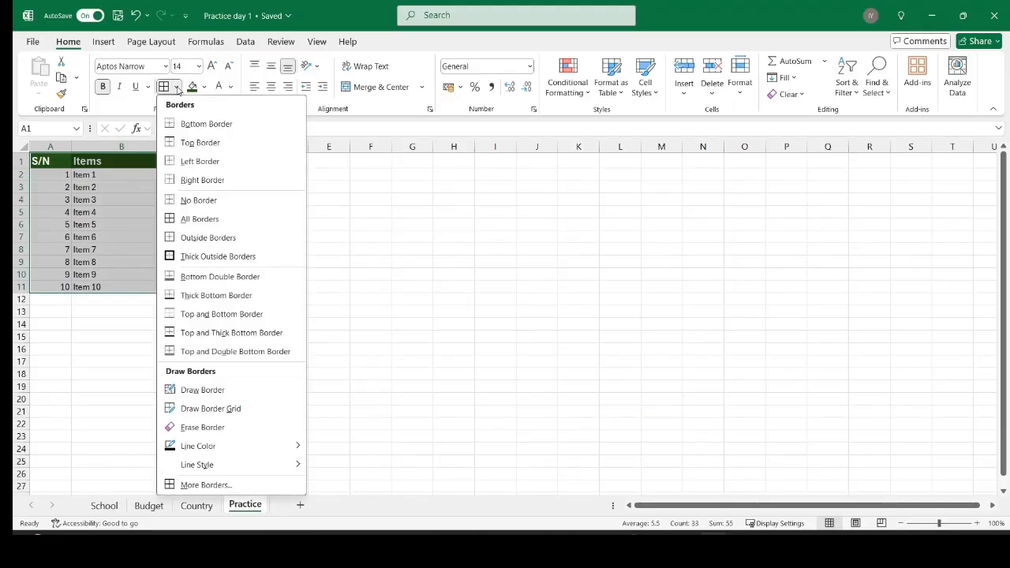
pyautogui.click(187, 219)
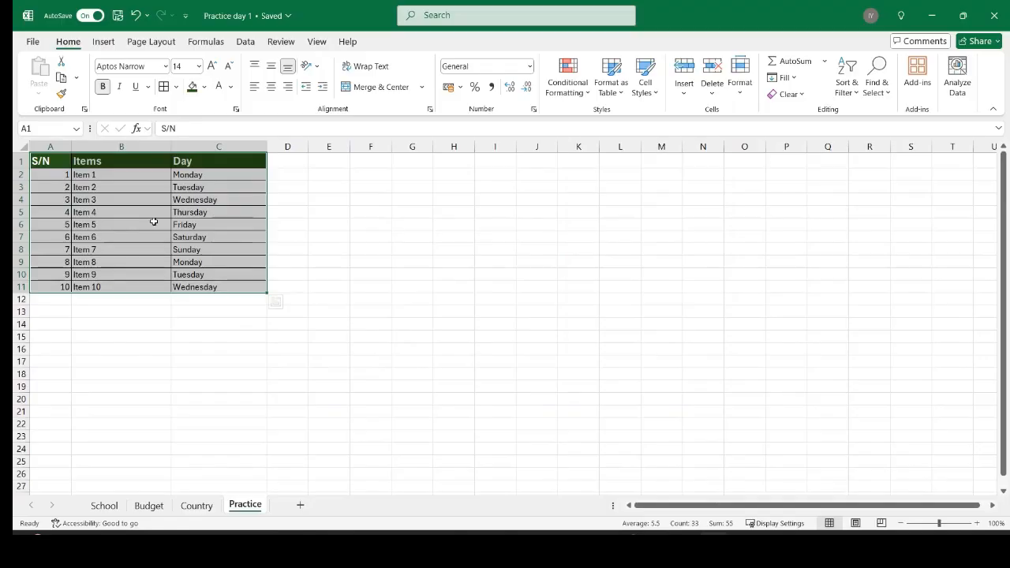
# Save a copy of the workbook in Documents with the file name 'Practice Interface'.
pyautogui.click(32, 42)
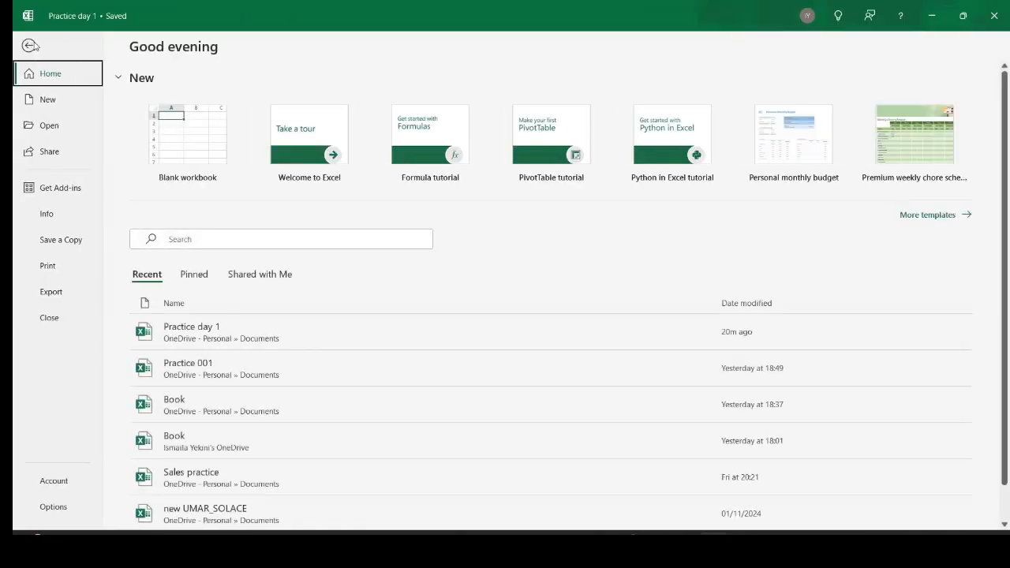
pyautogui.click(69, 246)
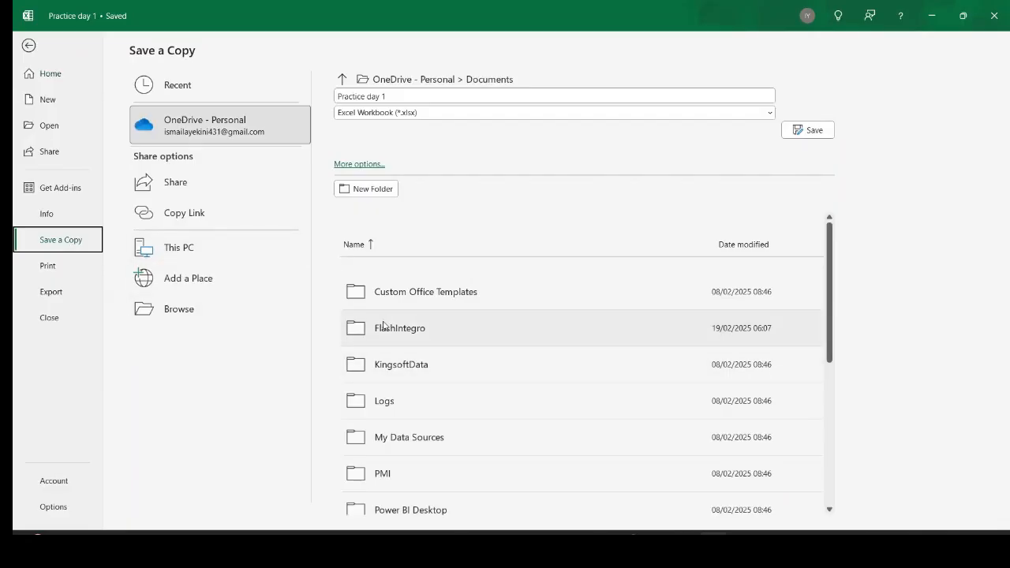
pyautogui.scroll(-1, 384, 325)
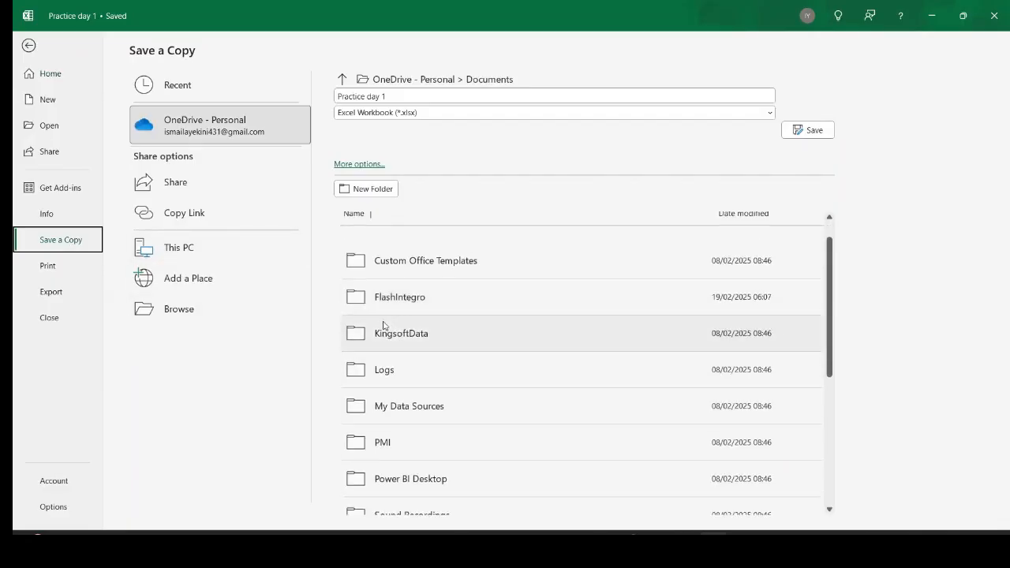
pyautogui.click(183, 312)
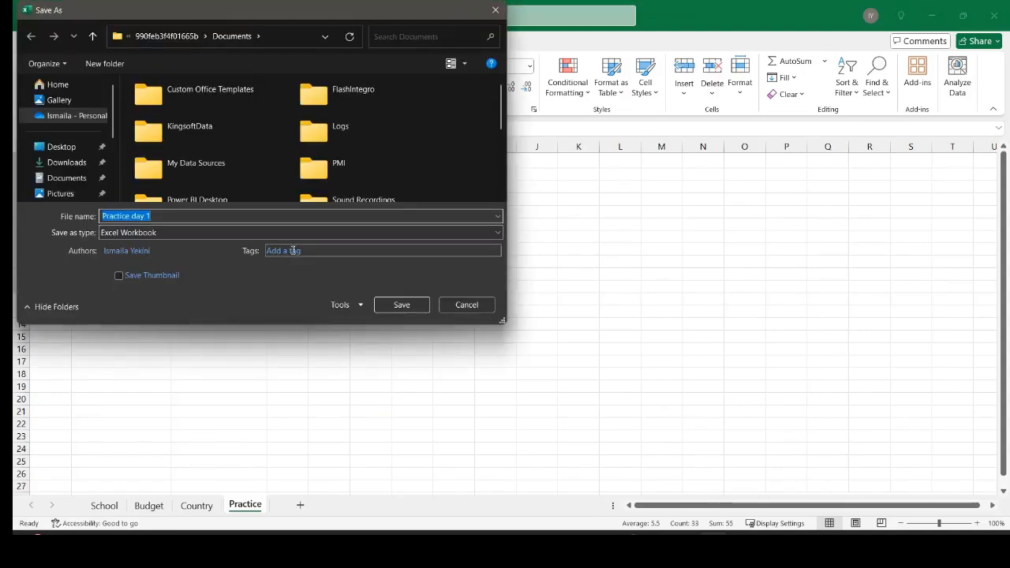
pyautogui.click(71, 179)
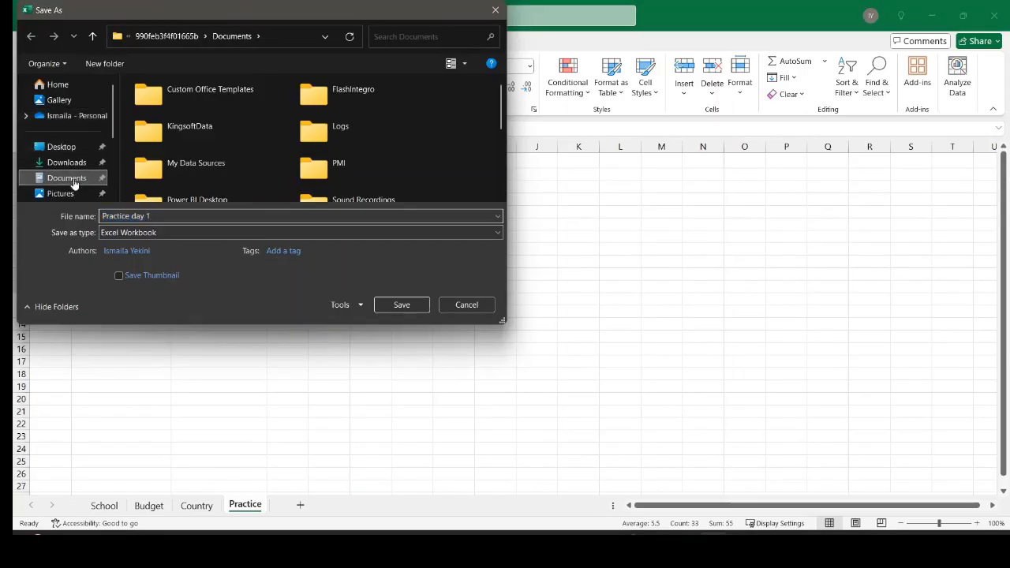
pyautogui.scroll(-2, 235, 146)
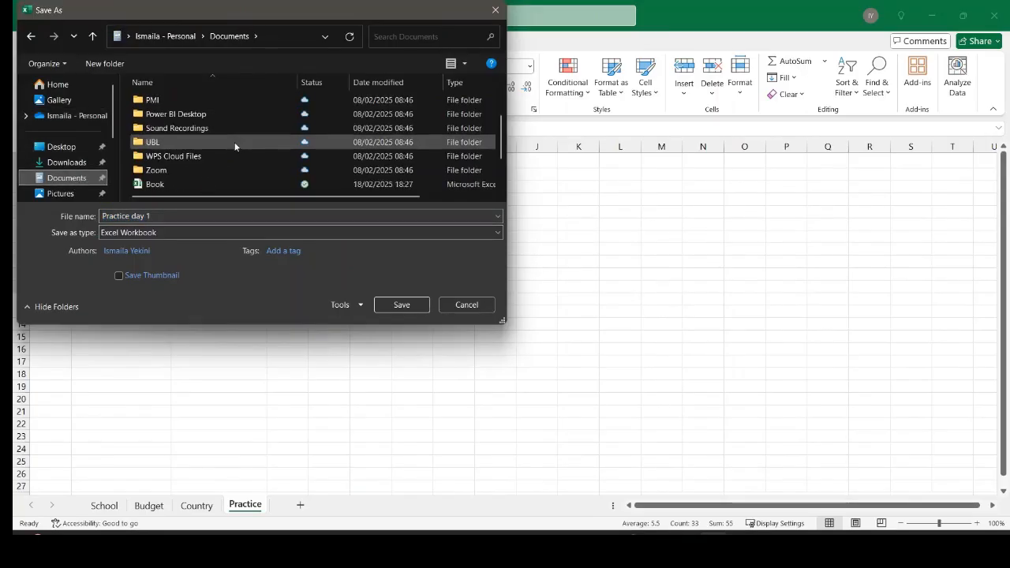
pyautogui.click(166, 216)
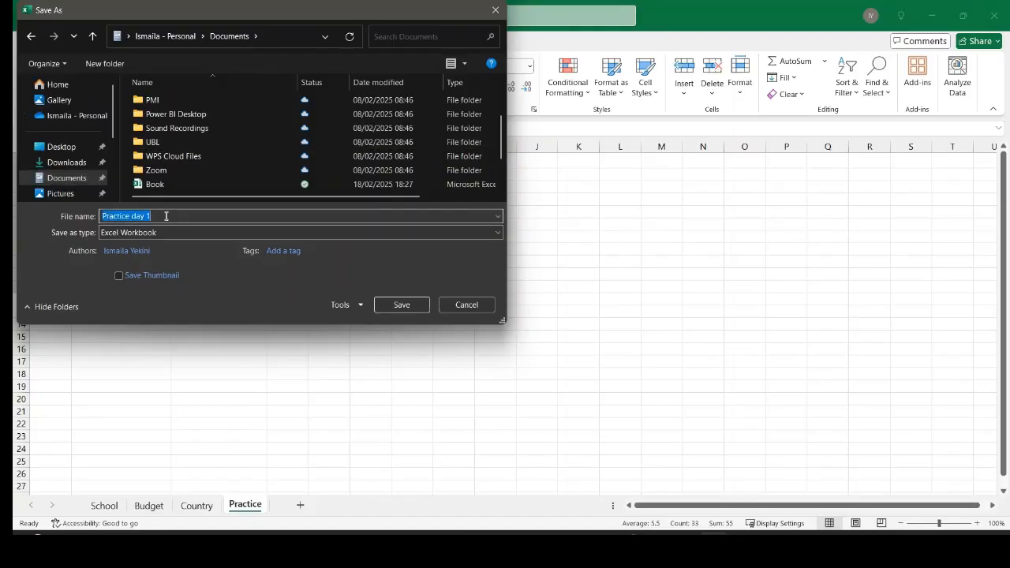
pyautogui.press('BackSpace')
pyautogui.write('Prac')
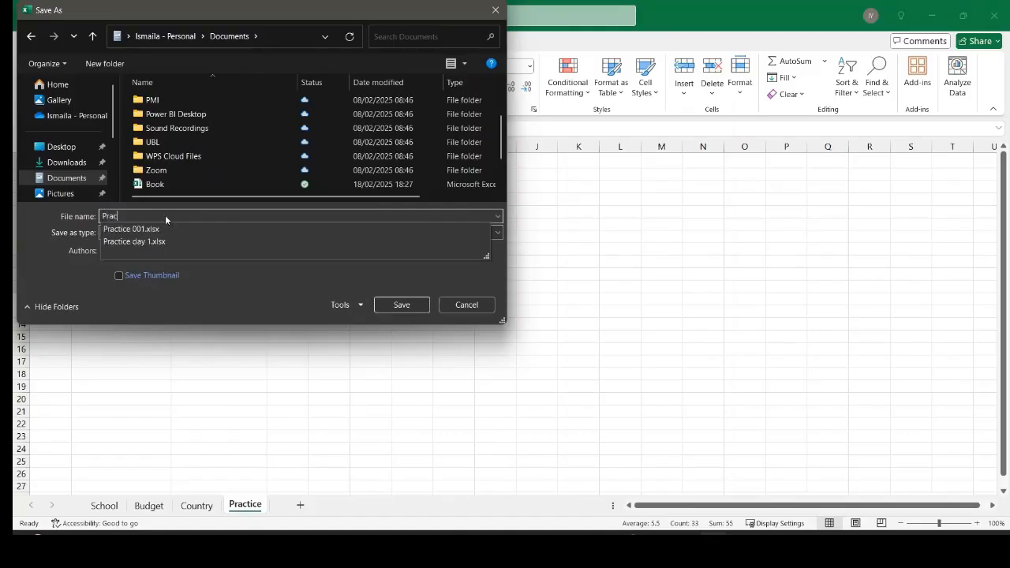
pyautogui.write('tice Interface')
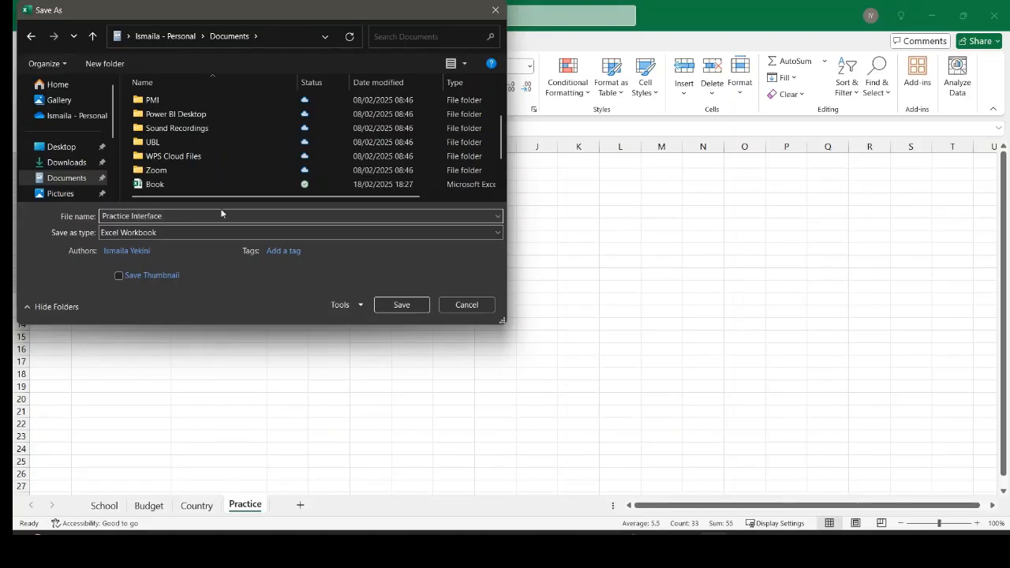
pyautogui.click(405, 305)
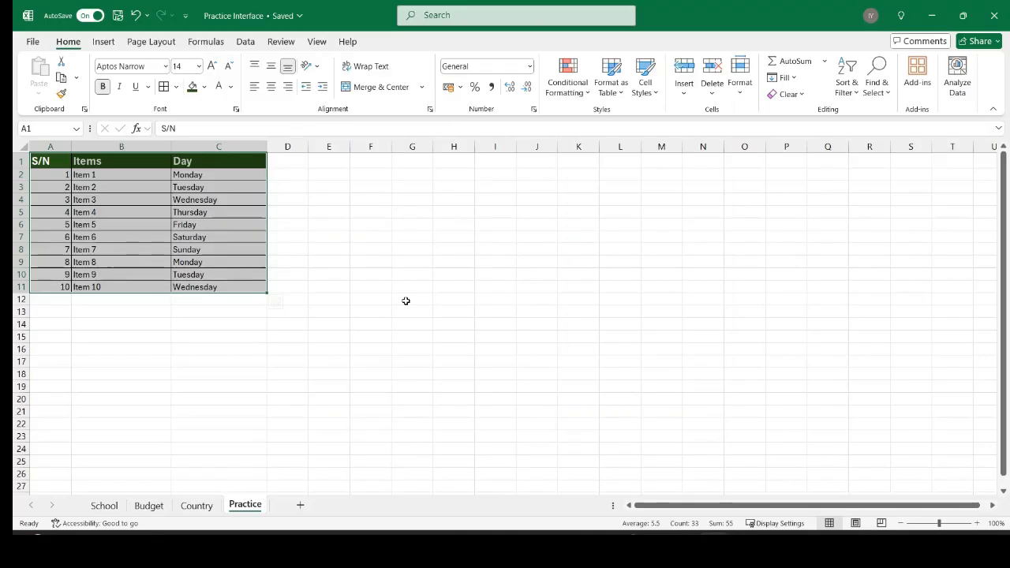
# Let the save of the 'Practice Interface' workbook complete.
pyautogui.moveTo(741, 545)
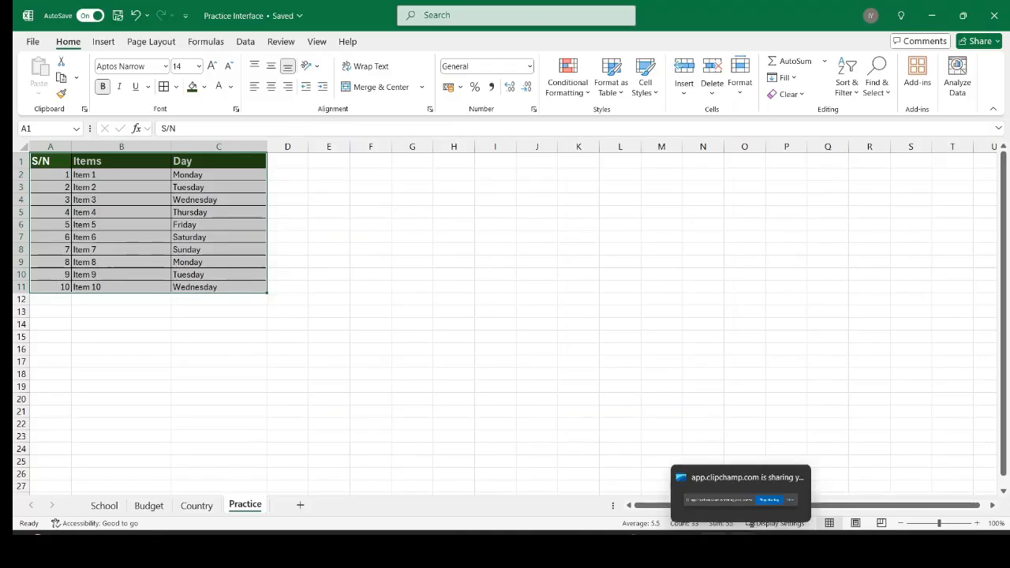